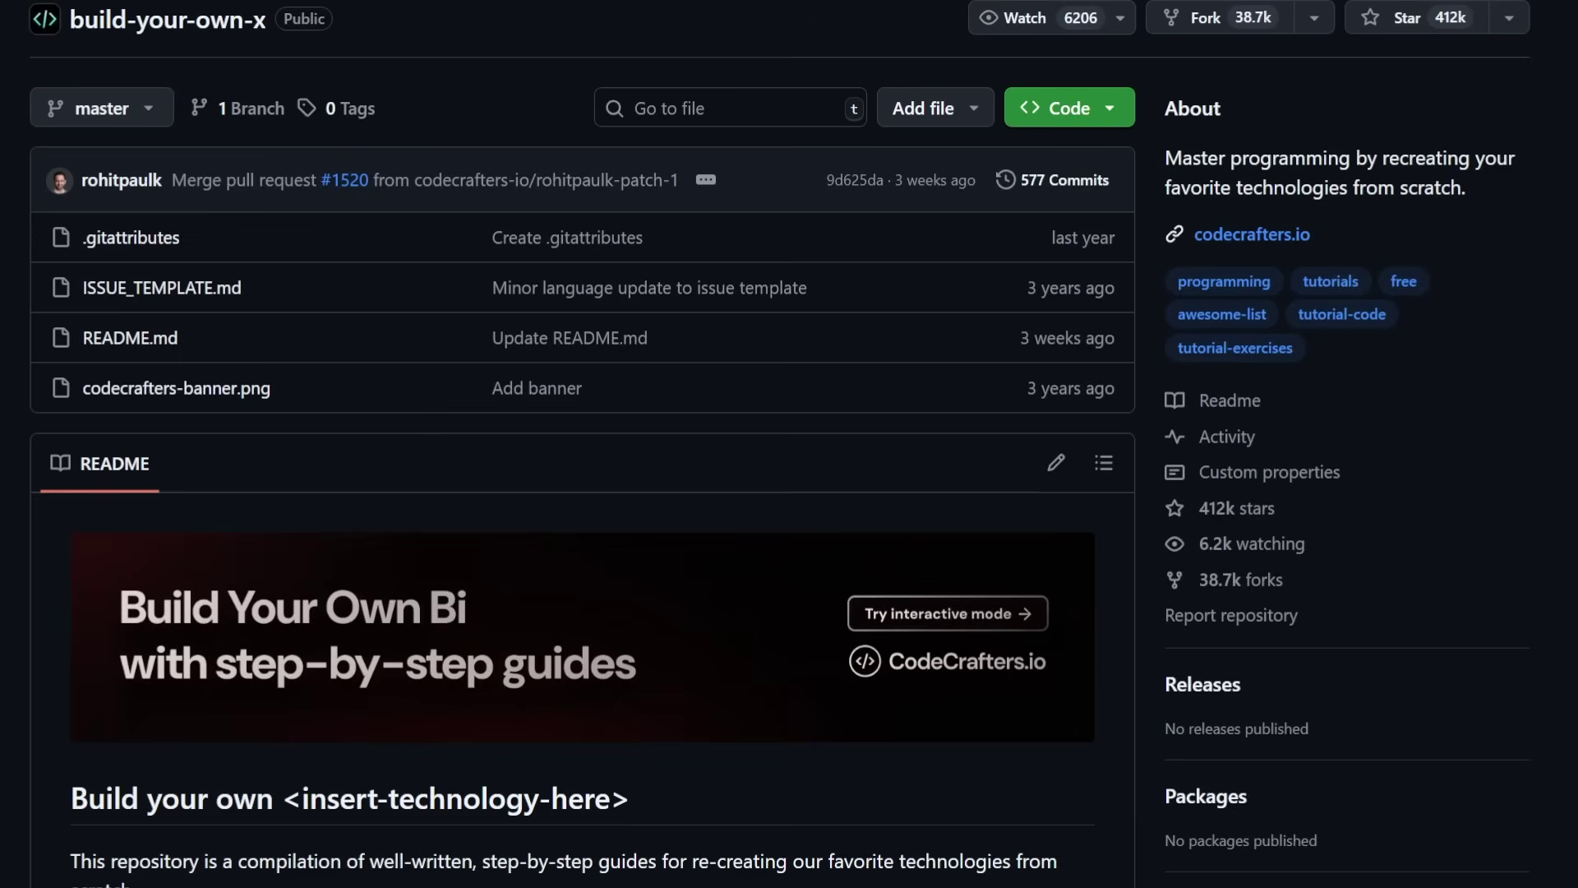
{"action": "scroll", "coordinate": [789, 444], "scroll_direction": "down", "scroll_amount": 4}
{"action": "scroll", "coordinate": [790, 444], "scroll_direction": "down", "scroll_amount": 7}
{"action": "scroll", "coordinate": [789, 444], "scroll_direction": "down", "scroll_amount": 4}
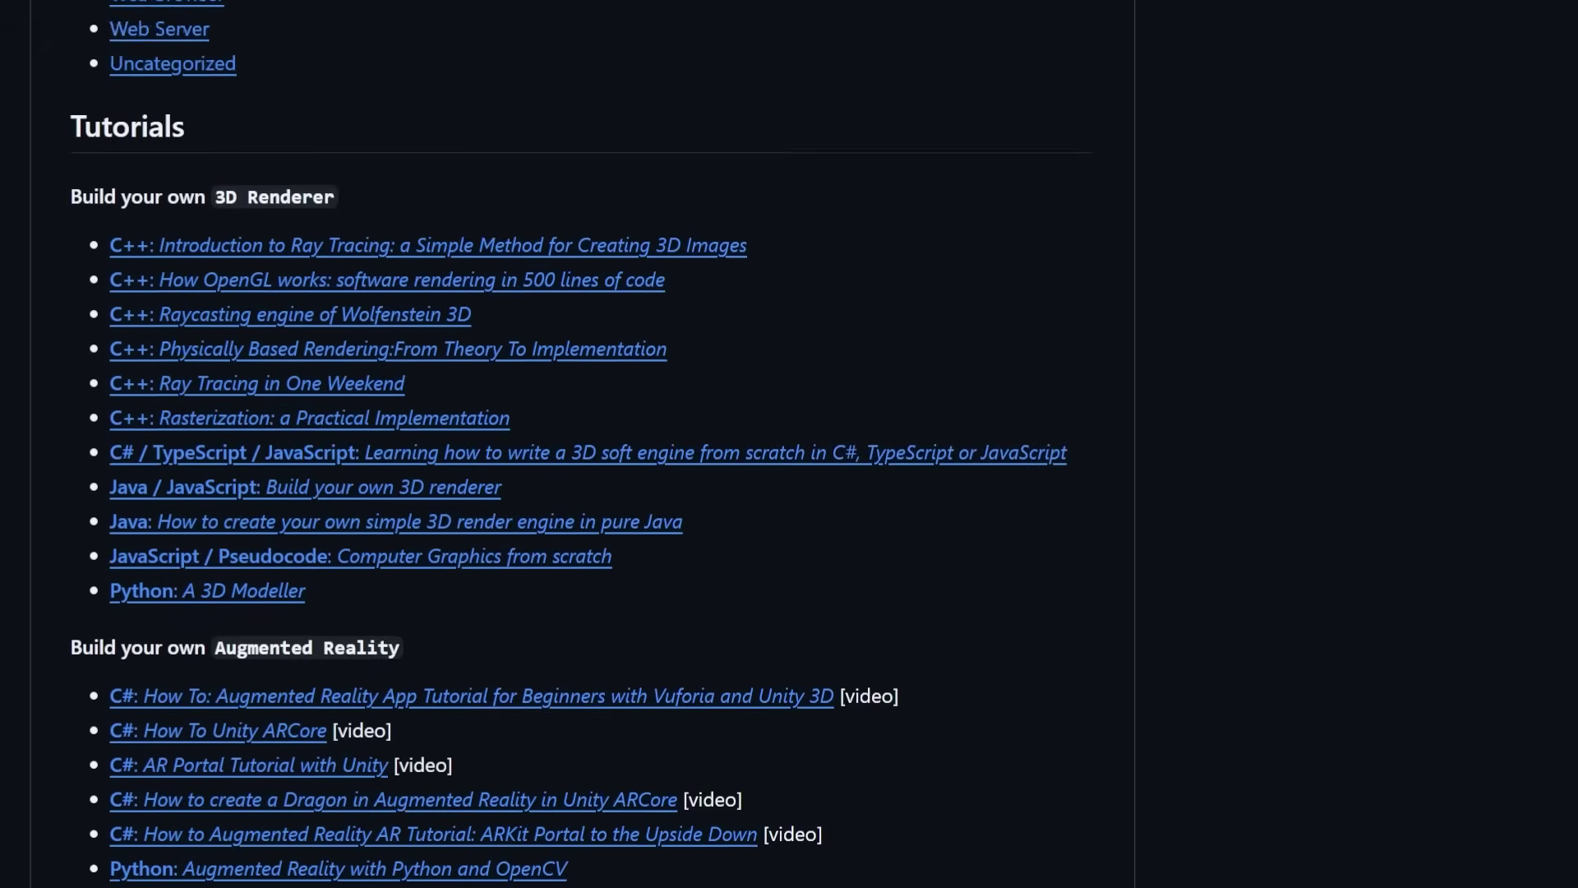
{"action": "scroll", "coordinate": [790, 445], "scroll_direction": "down", "scroll_amount": 5}
{"action": "scroll", "coordinate": [789, 444], "scroll_direction": "down", "scroll_amount": 5}
{"action": "scroll", "coordinate": [789, 444], "scroll_direction": "down", "scroll_amount": 5}
{"action": "scroll", "coordinate": [788, 444], "scroll_direction": "down", "scroll_amount": 4}
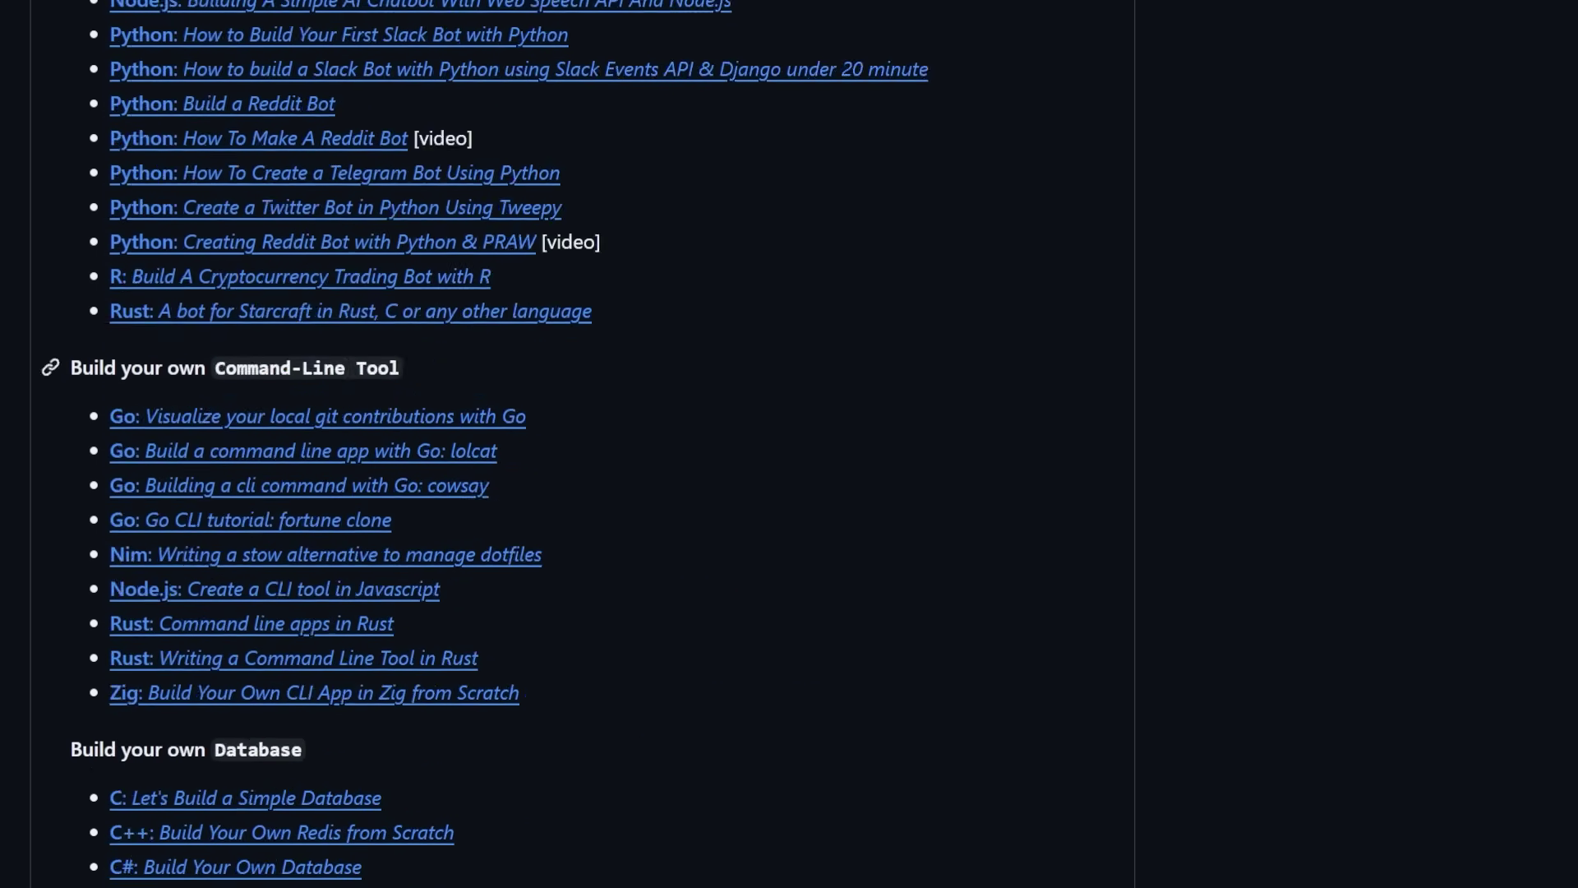
{"action": "scroll", "coordinate": [790, 444], "scroll_direction": "down", "scroll_amount": 6}
{"action": "scroll", "coordinate": [789, 443], "scroll_direction": "down", "scroll_amount": 5}
{"action": "scroll", "coordinate": [789, 444], "scroll_direction": "down", "scroll_amount": 3}
{"action": "scroll", "coordinate": [789, 444], "scroll_direction": "down", "scroll_amount": 4}
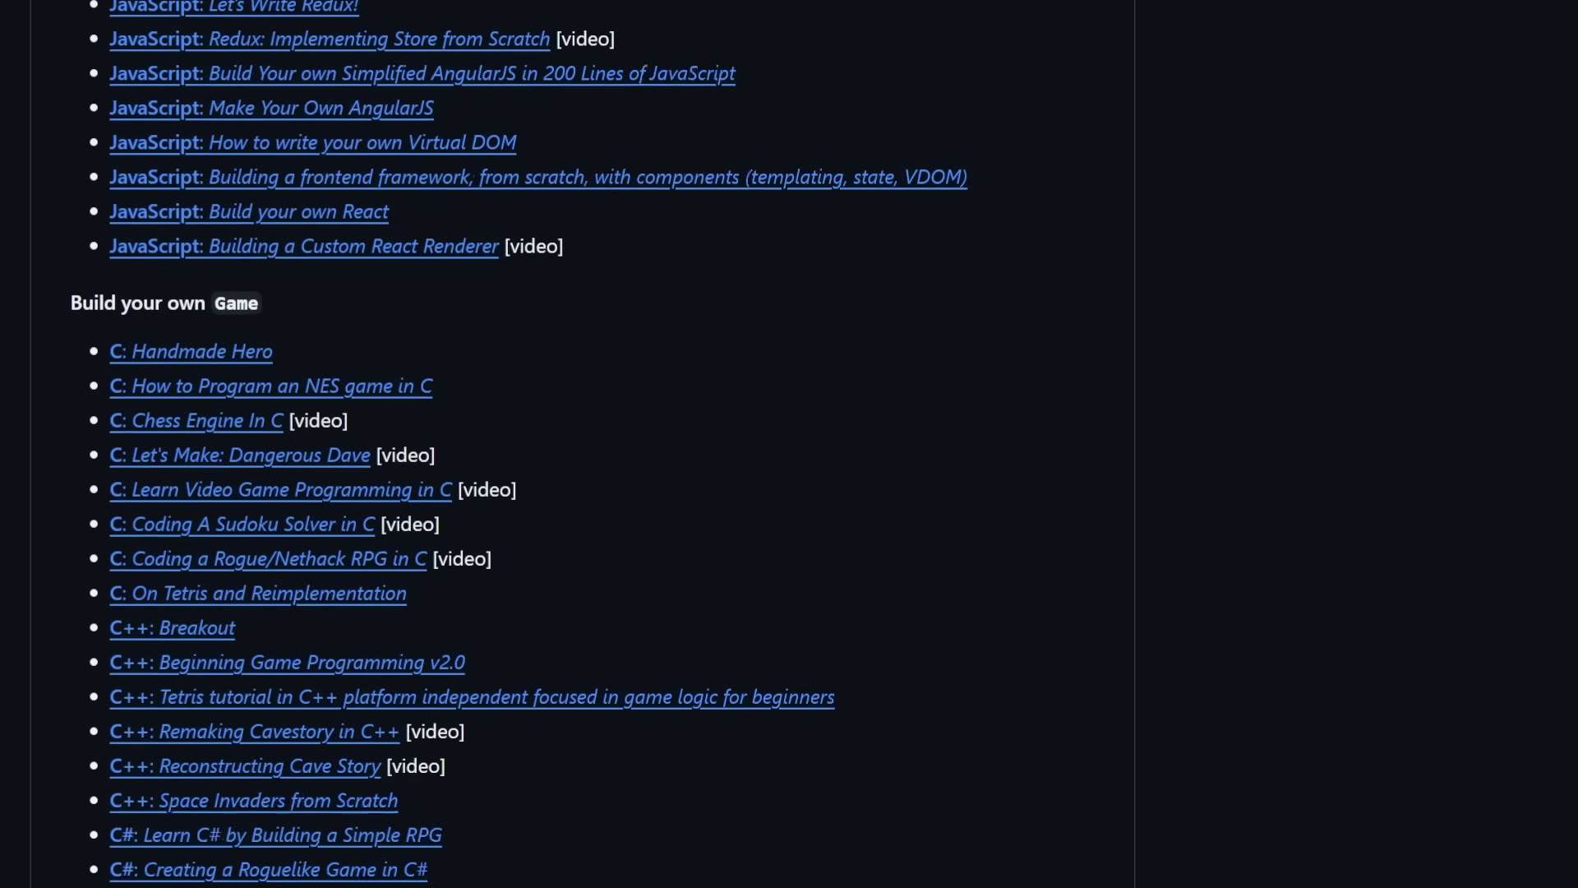
{"action": "scroll", "coordinate": [789, 444], "scroll_direction": "down", "scroll_amount": 5}
{"action": "scroll", "coordinate": [790, 444], "scroll_direction": "down", "scroll_amount": 5}
{"action": "scroll", "coordinate": [789, 444], "scroll_direction": "down", "scroll_amount": 4}
{"action": "scroll", "coordinate": [790, 444], "scroll_direction": "down", "scroll_amount": 4}
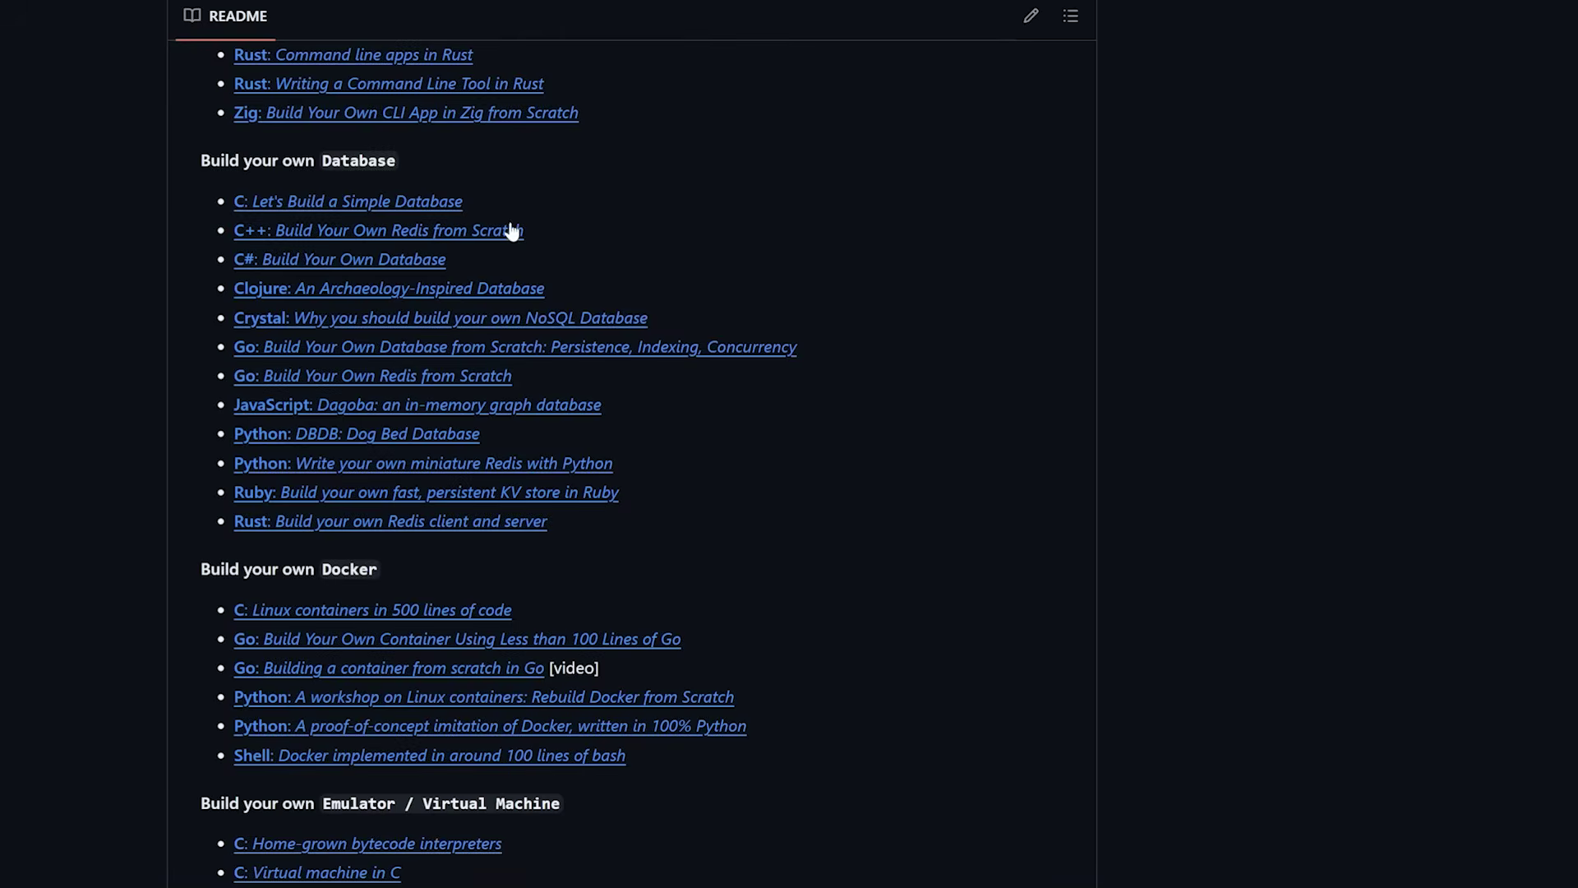
- Open the C# 'Build Your Own Database' article from the README's Database tutorials
{"action": "left_click", "coordinate": [381, 269]}
{"action": "scroll", "coordinate": [605, 286], "scroll_direction": "down", "scroll_amount": 2}
{"action": "scroll", "coordinate": [605, 350], "scroll_direction": "down", "scroll_amount": 3}
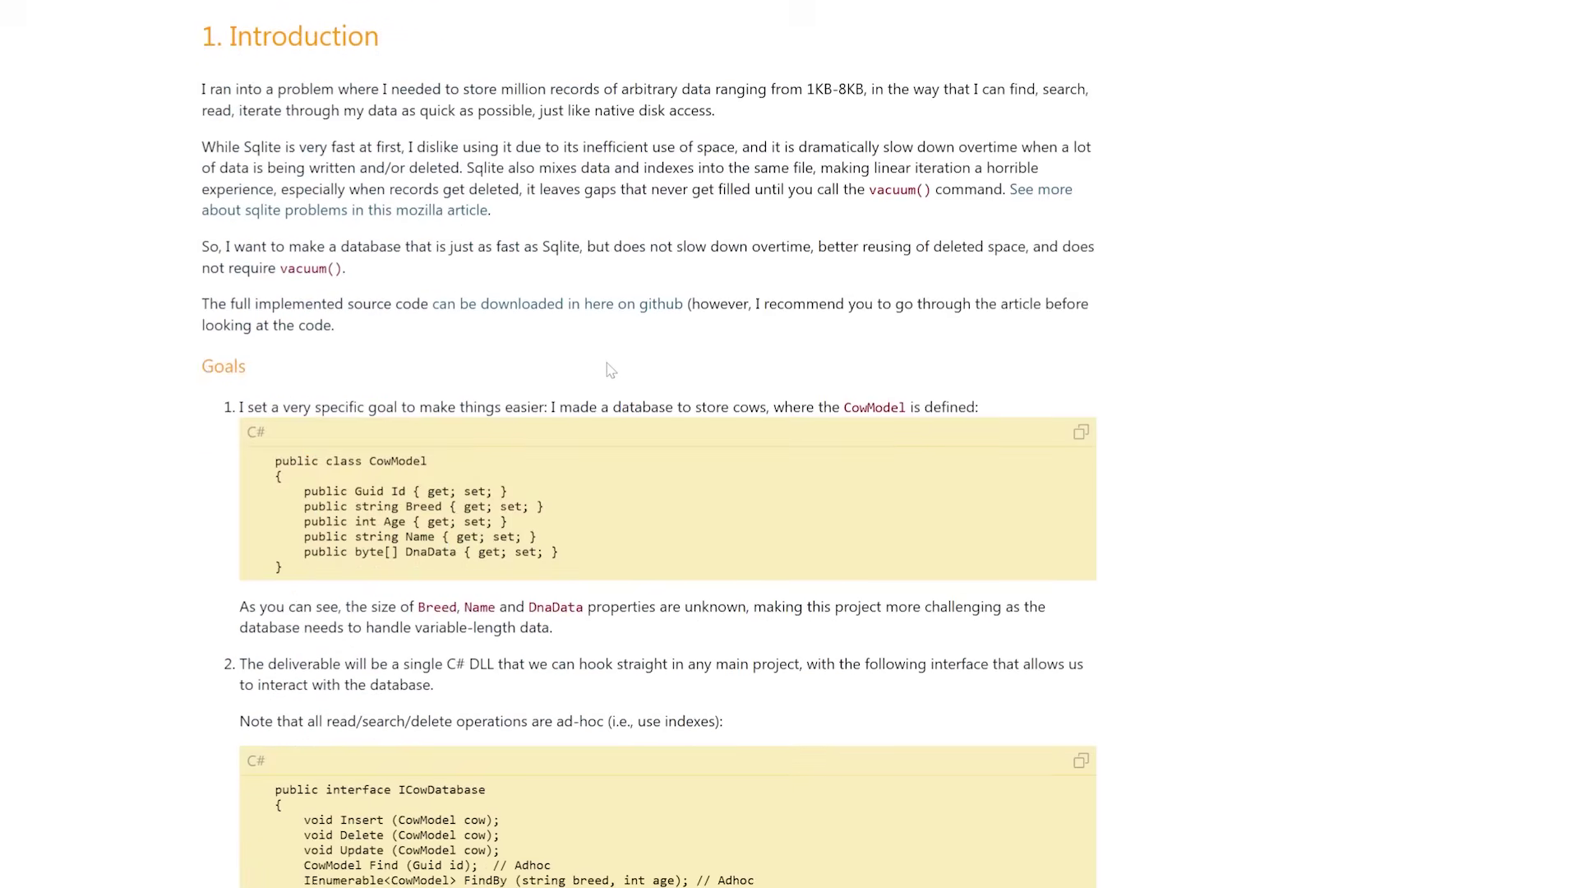
{"action": "scroll", "coordinate": [606, 369], "scroll_direction": "down", "scroll_amount": 5}
{"action": "scroll", "coordinate": [849, 451], "scroll_direction": "down", "scroll_amount": 5}
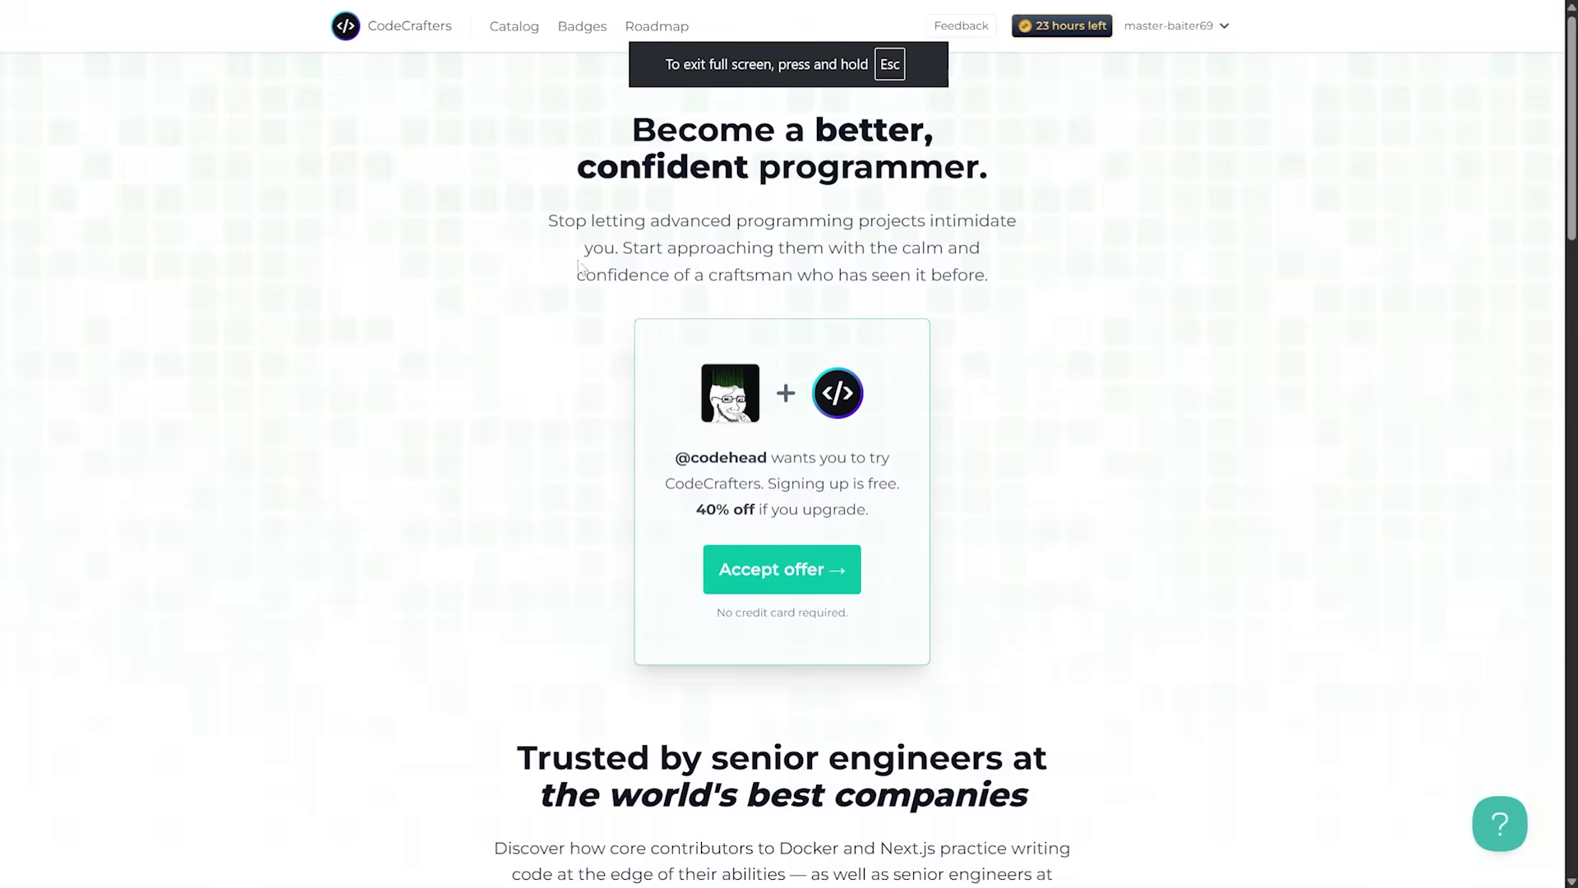
{"action": "scroll", "coordinate": [1409, 180], "scroll_direction": "down", "scroll_amount": 2}
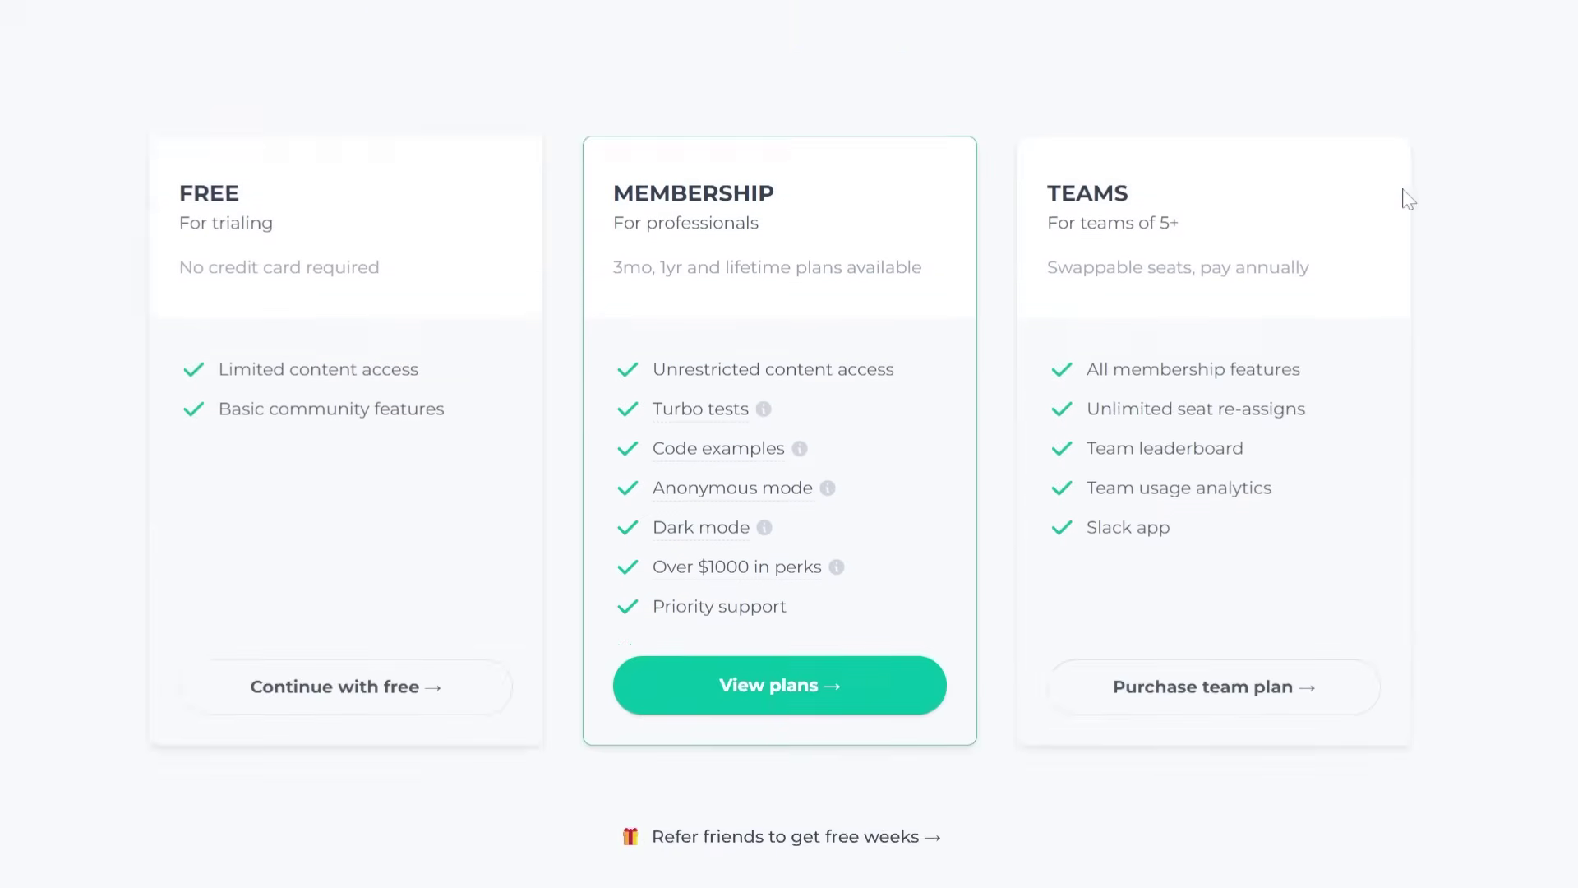
{"action": "scroll", "coordinate": [1307, 284], "scroll_direction": "down", "scroll_amount": 2}
- Bring up CodeCrafters' membership plan options with their prices
{"action": "left_click", "coordinate": [906, 439]}
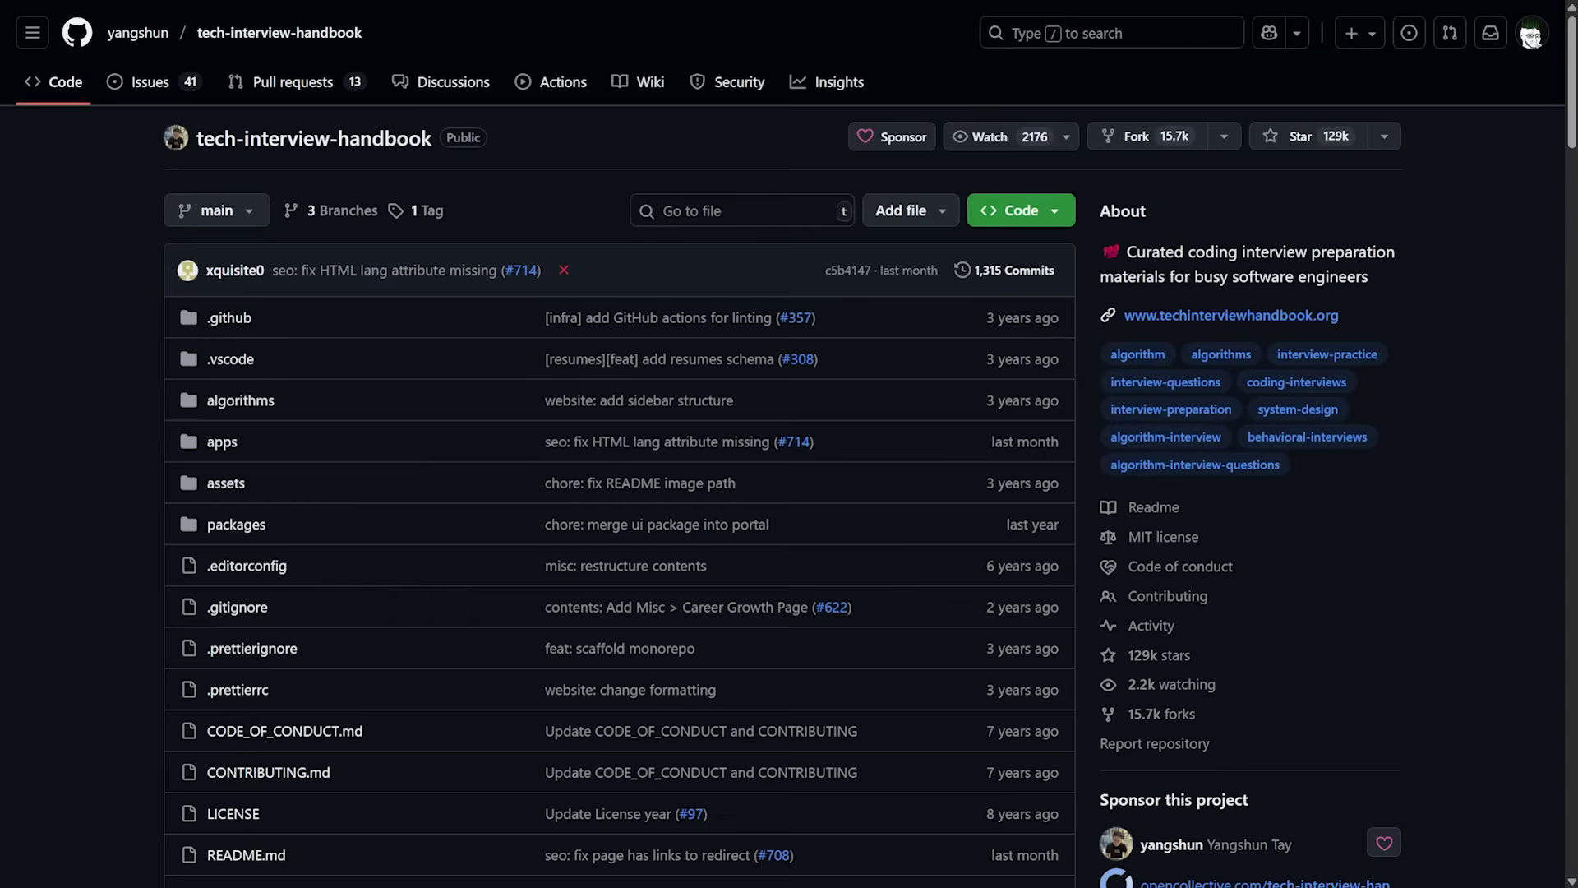
{"action": "scroll", "coordinate": [616, 493], "scroll_direction": "down", "scroll_amount": 5}
{"action": "scroll", "coordinate": [616, 493], "scroll_direction": "down", "scroll_amount": 5}
{"action": "scroll", "coordinate": [618, 493], "scroll_direction": "down", "scroll_amount": 5}
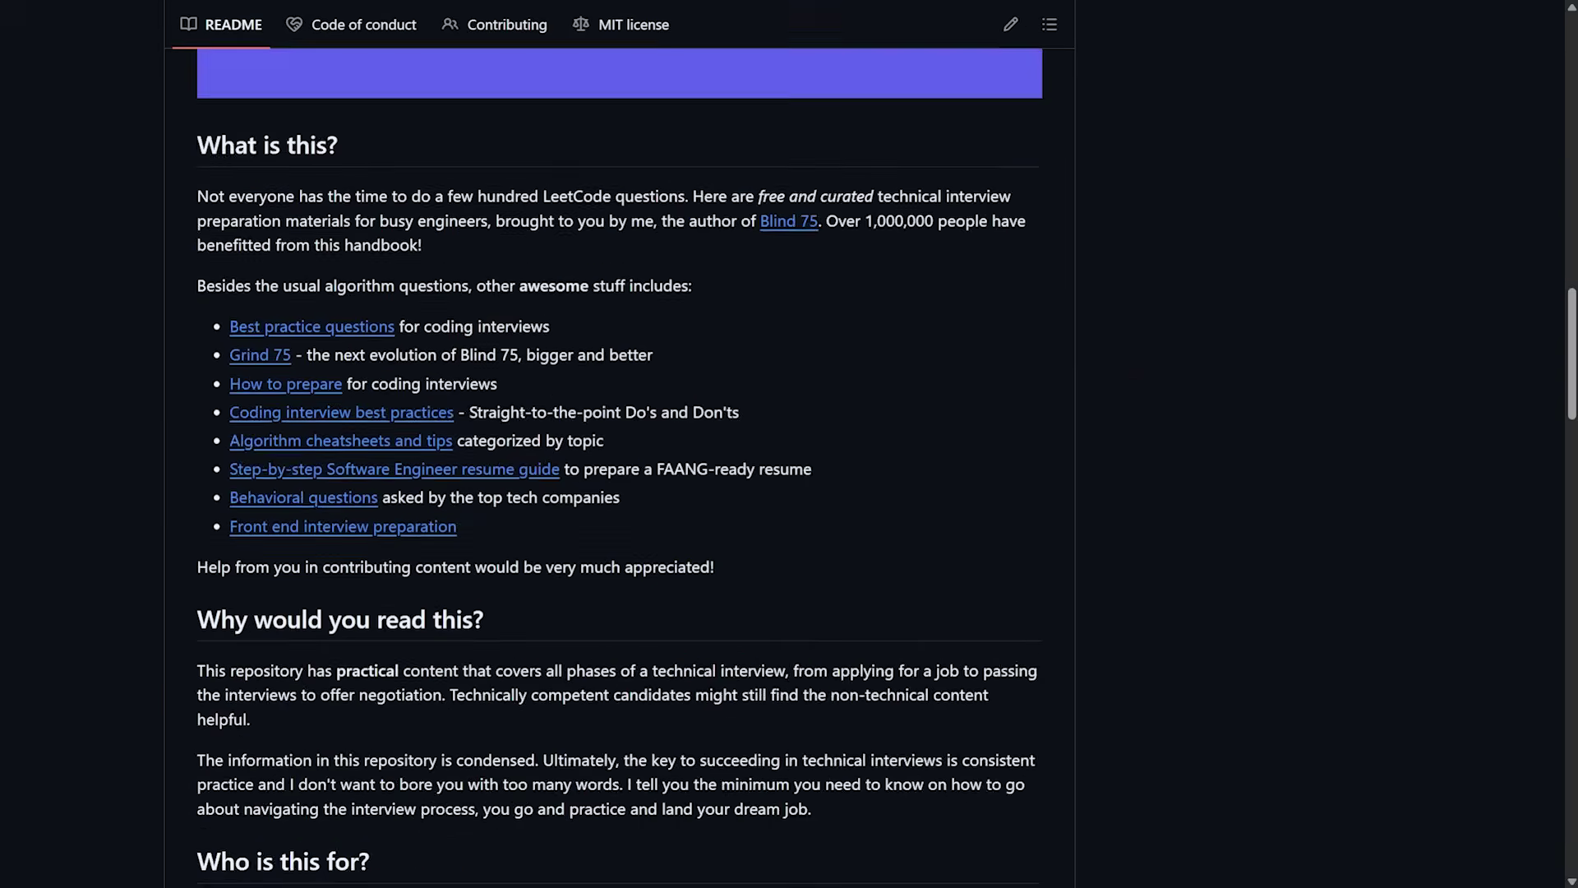
{"action": "scroll", "coordinate": [616, 493], "scroll_direction": "down", "scroll_amount": 5}
{"action": "scroll", "coordinate": [616, 494], "scroll_direction": "down", "scroll_amount": 4}
{"action": "scroll", "coordinate": [616, 494], "scroll_direction": "down", "scroll_amount": 6}
{"action": "scroll", "coordinate": [617, 494], "scroll_direction": "up", "scroll_amount": 3}
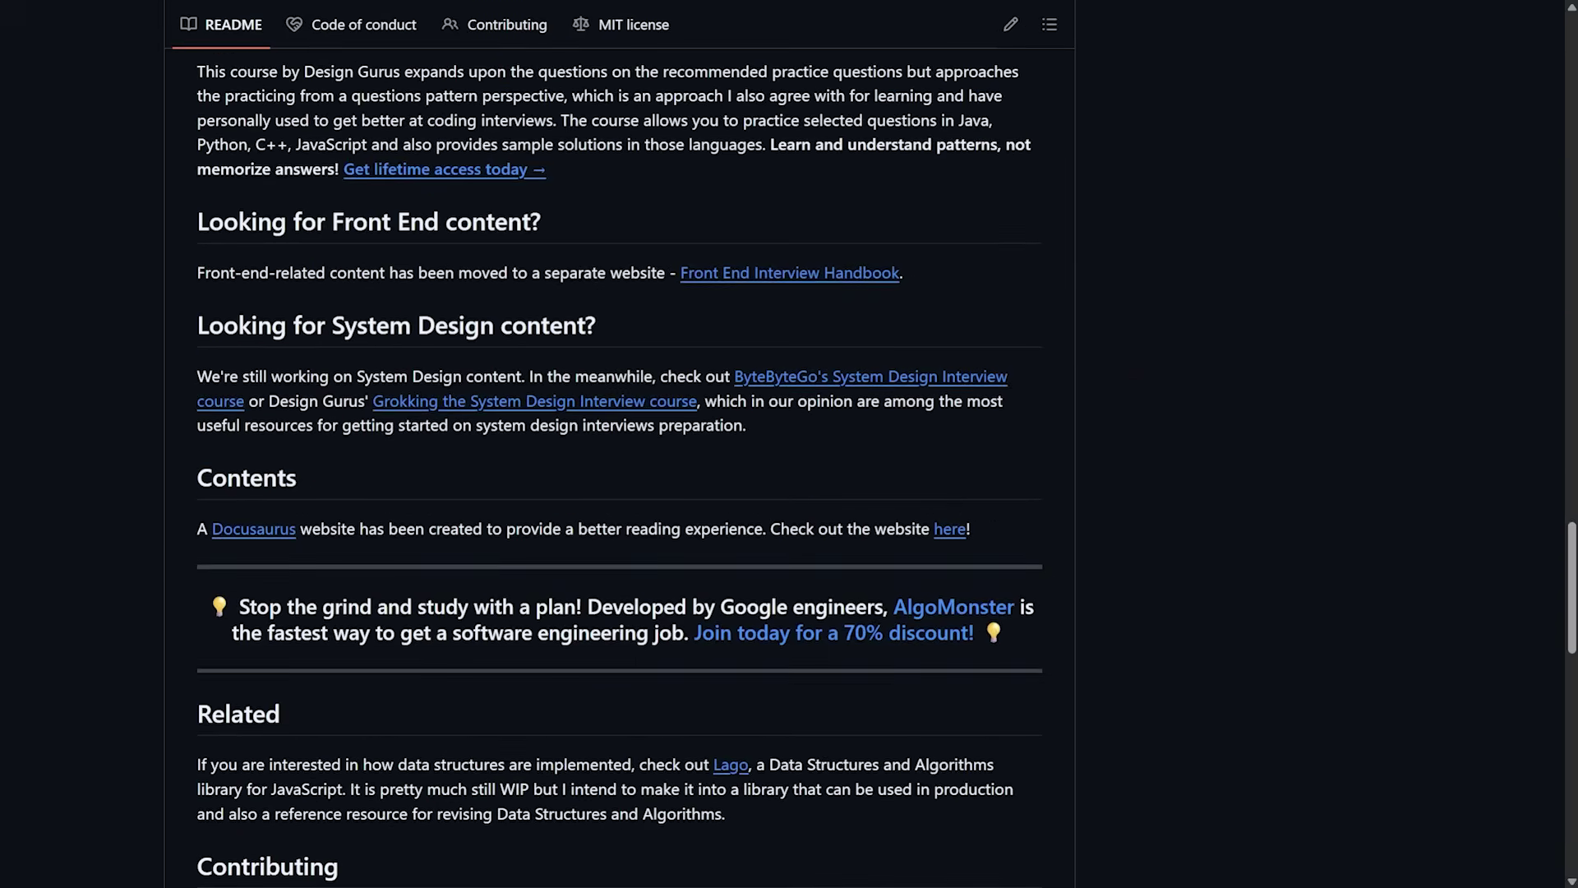
{"action": "scroll", "coordinate": [617, 494], "scroll_direction": "up", "scroll_amount": 5}
{"action": "scroll", "coordinate": [617, 493], "scroll_direction": "up", "scroll_amount": 5}
{"action": "scroll", "coordinate": [616, 494], "scroll_direction": "up", "scroll_amount": 4}
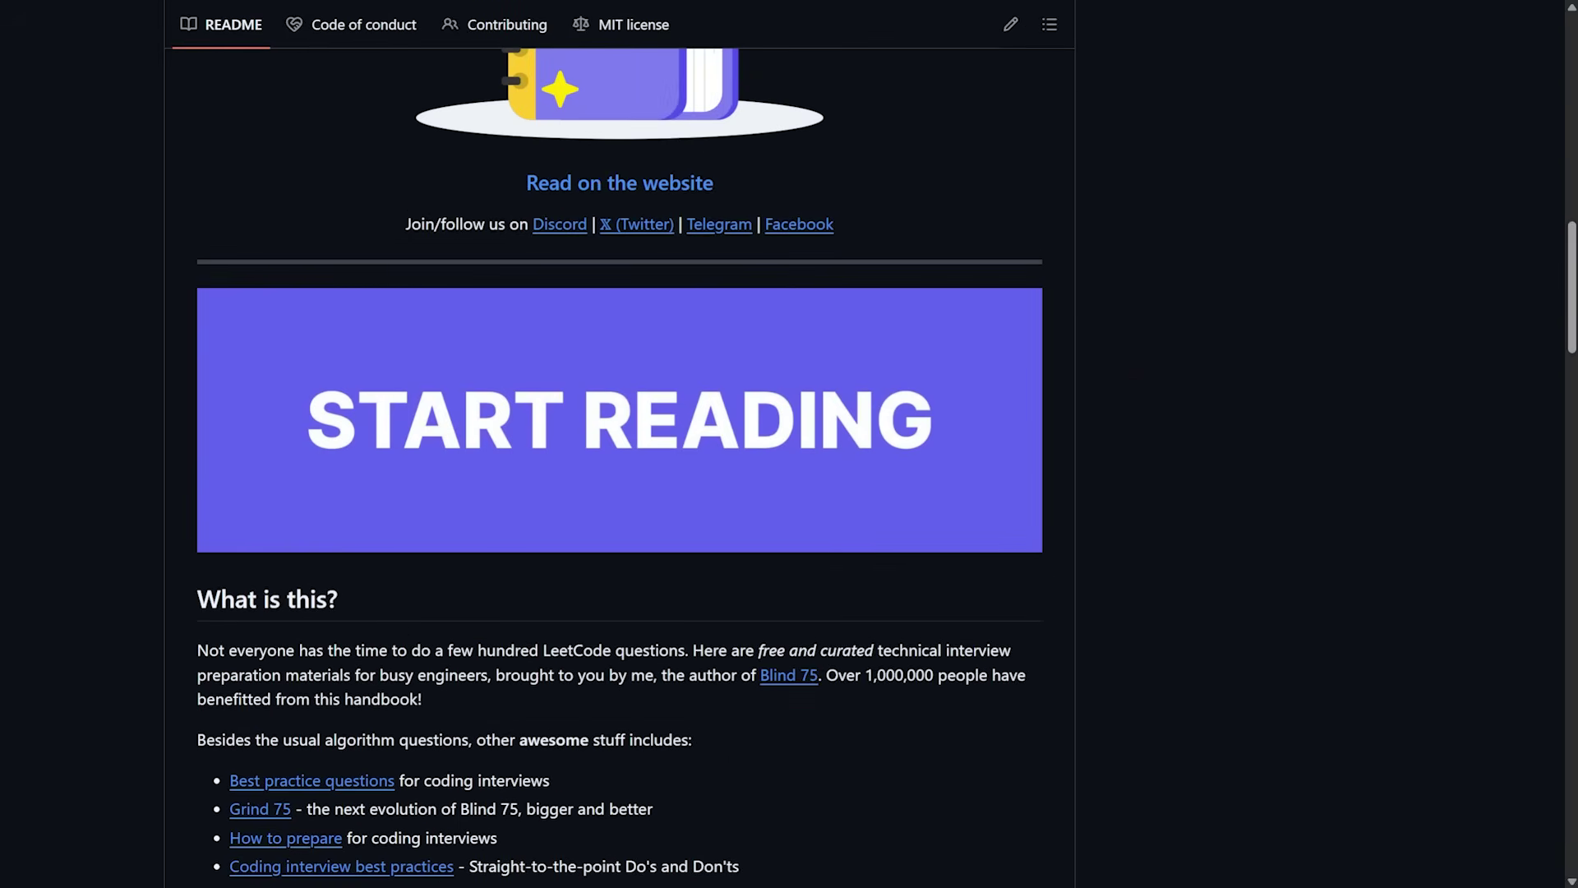
- Open the Tech Interview Handbook website's interview-preparation introduction from the README's START READING banner
{"action": "left_click", "coordinate": [620, 419]}
{"action": "scroll", "coordinate": [790, 494], "scroll_direction": "down", "scroll_amount": 2}
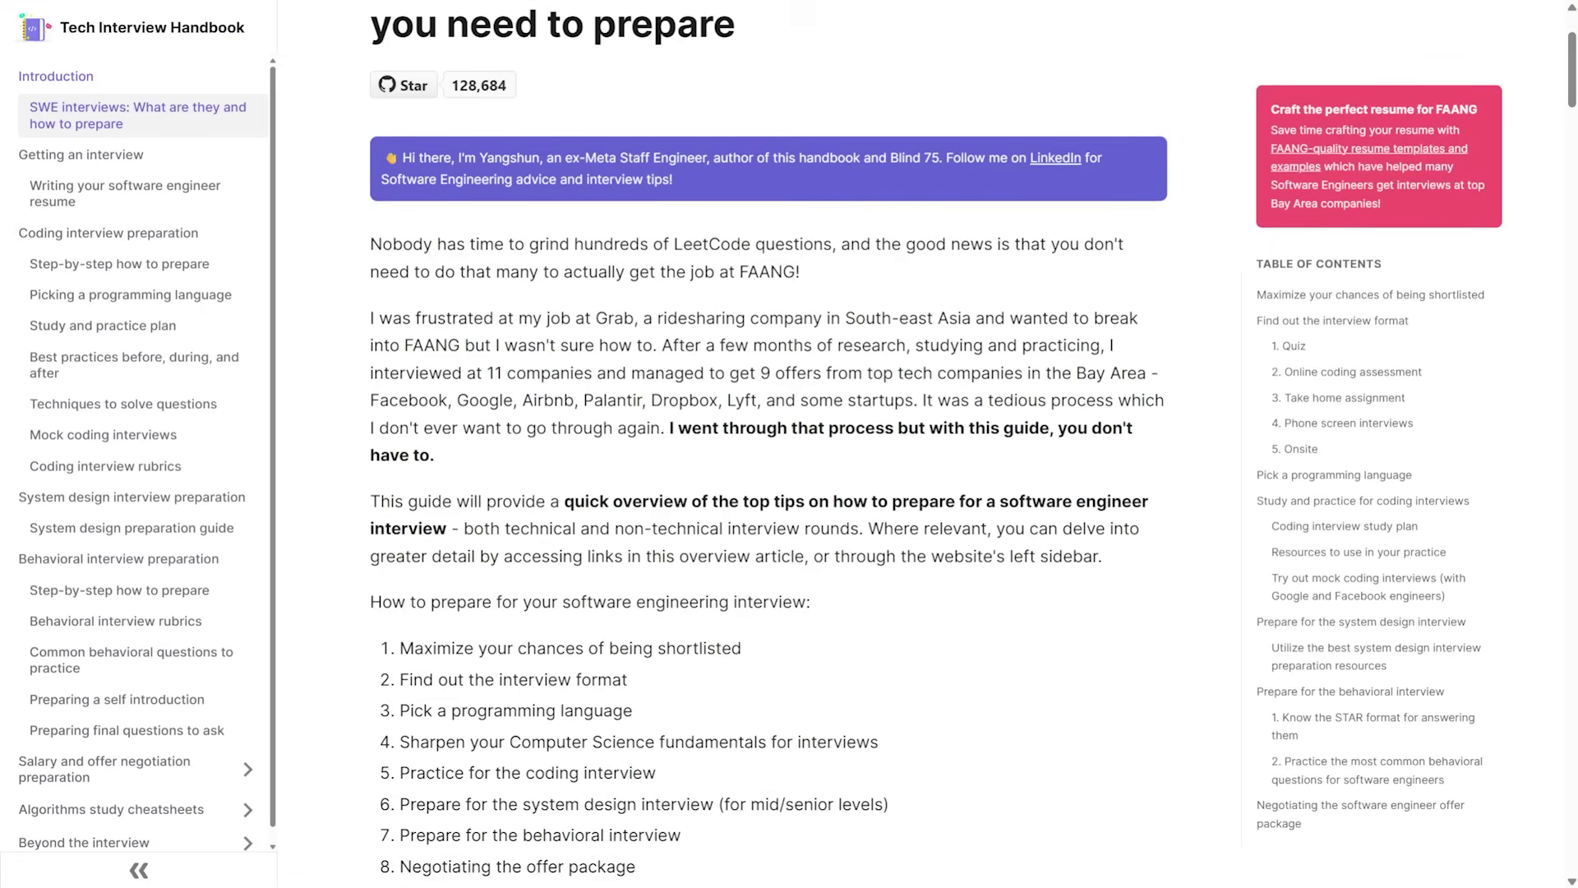
{"action": "scroll", "coordinate": [790, 493], "scroll_direction": "down", "scroll_amount": 3}
{"action": "scroll", "coordinate": [790, 493], "scroll_direction": "down", "scroll_amount": 3}
{"action": "scroll", "coordinate": [789, 494], "scroll_direction": "down", "scroll_amount": 3}
{"action": "scroll", "coordinate": [766, 493], "scroll_direction": "down", "scroll_amount": 2}
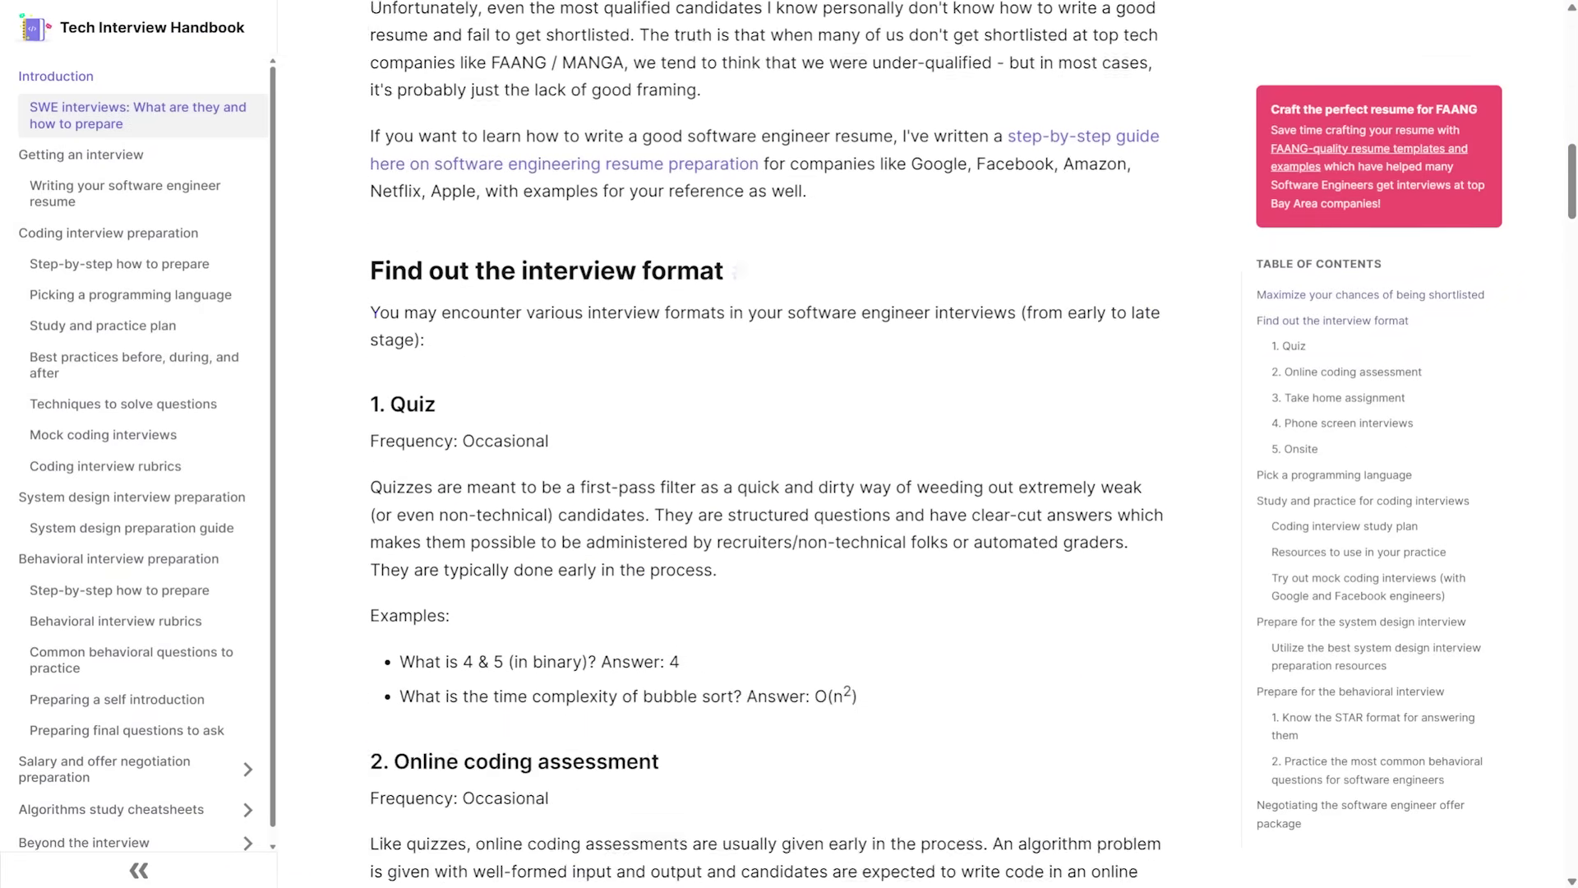
{"action": "scroll", "coordinate": [764, 493], "scroll_direction": "down", "scroll_amount": 4}
{"action": "scroll", "coordinate": [764, 493], "scroll_direction": "down", "scroll_amount": 4}
{"action": "scroll", "coordinate": [765, 494], "scroll_direction": "down", "scroll_amount": 4}
{"action": "scroll", "coordinate": [764, 493], "scroll_direction": "down", "scroll_amount": 3}
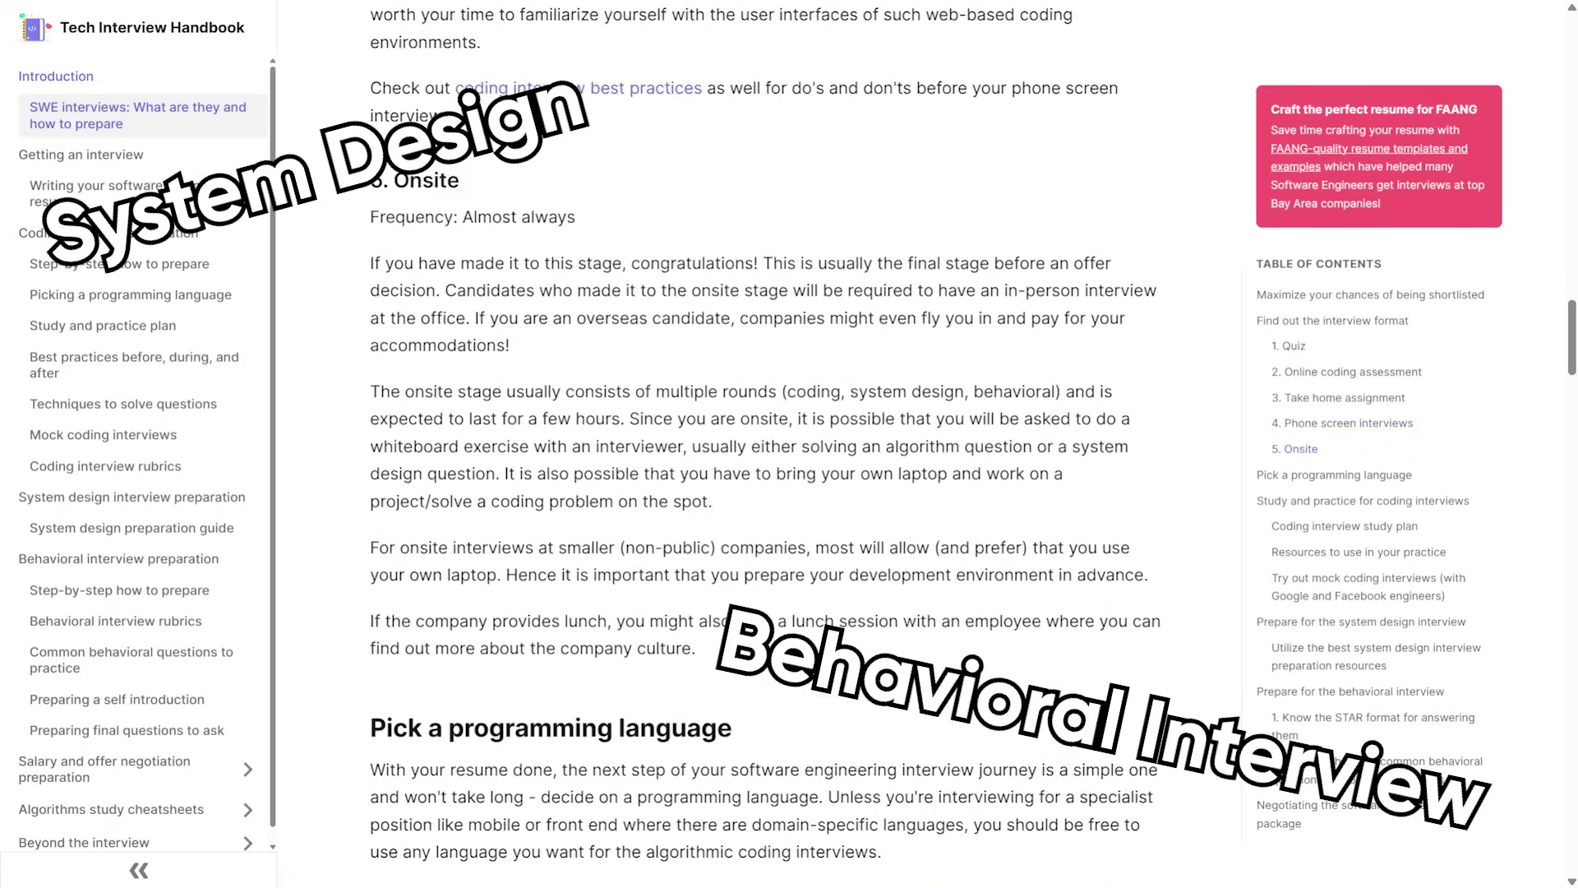
{"action": "scroll", "coordinate": [765, 493], "scroll_direction": "down", "scroll_amount": 3}
{"action": "scroll", "coordinate": [764, 493], "scroll_direction": "down", "scroll_amount": 4}
{"action": "scroll", "coordinate": [765, 493], "scroll_direction": "down", "scroll_amount": 5}
{"action": "scroll", "coordinate": [764, 494], "scroll_direction": "down", "scroll_amount": 4}
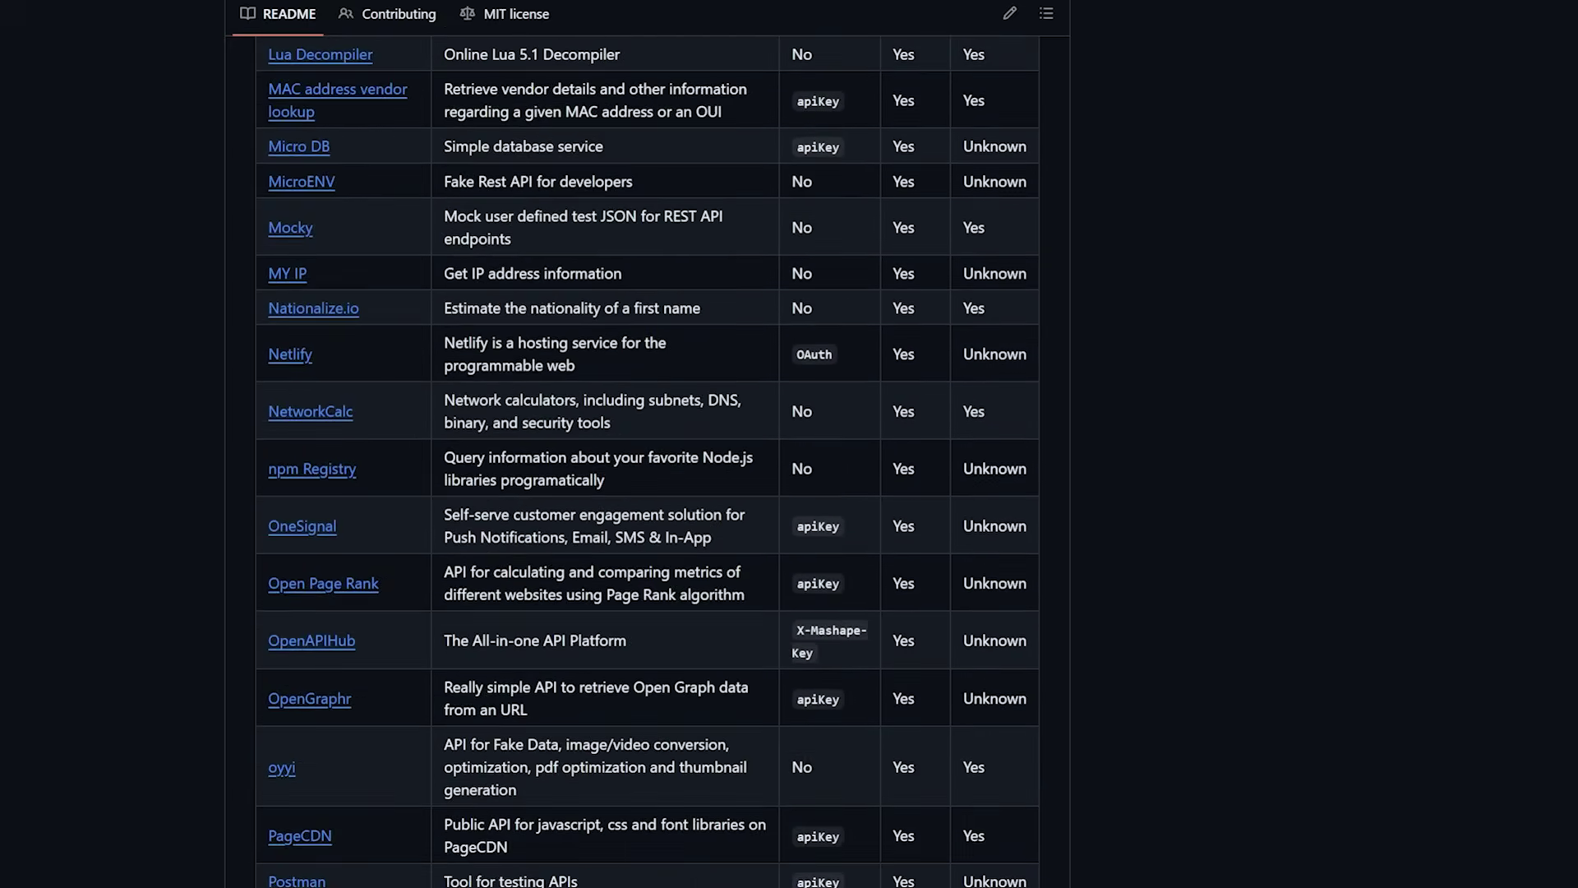
{"action": "scroll", "coordinate": [647, 463], "scroll_direction": "down", "scroll_amount": 10}
{"action": "scroll", "coordinate": [646, 461], "scroll_direction": "down", "scroll_amount": 10}
{"action": "scroll", "coordinate": [648, 463], "scroll_direction": "down", "scroll_amount": 10}
{"action": "scroll", "coordinate": [647, 463], "scroll_direction": "down", "scroll_amount": 5}
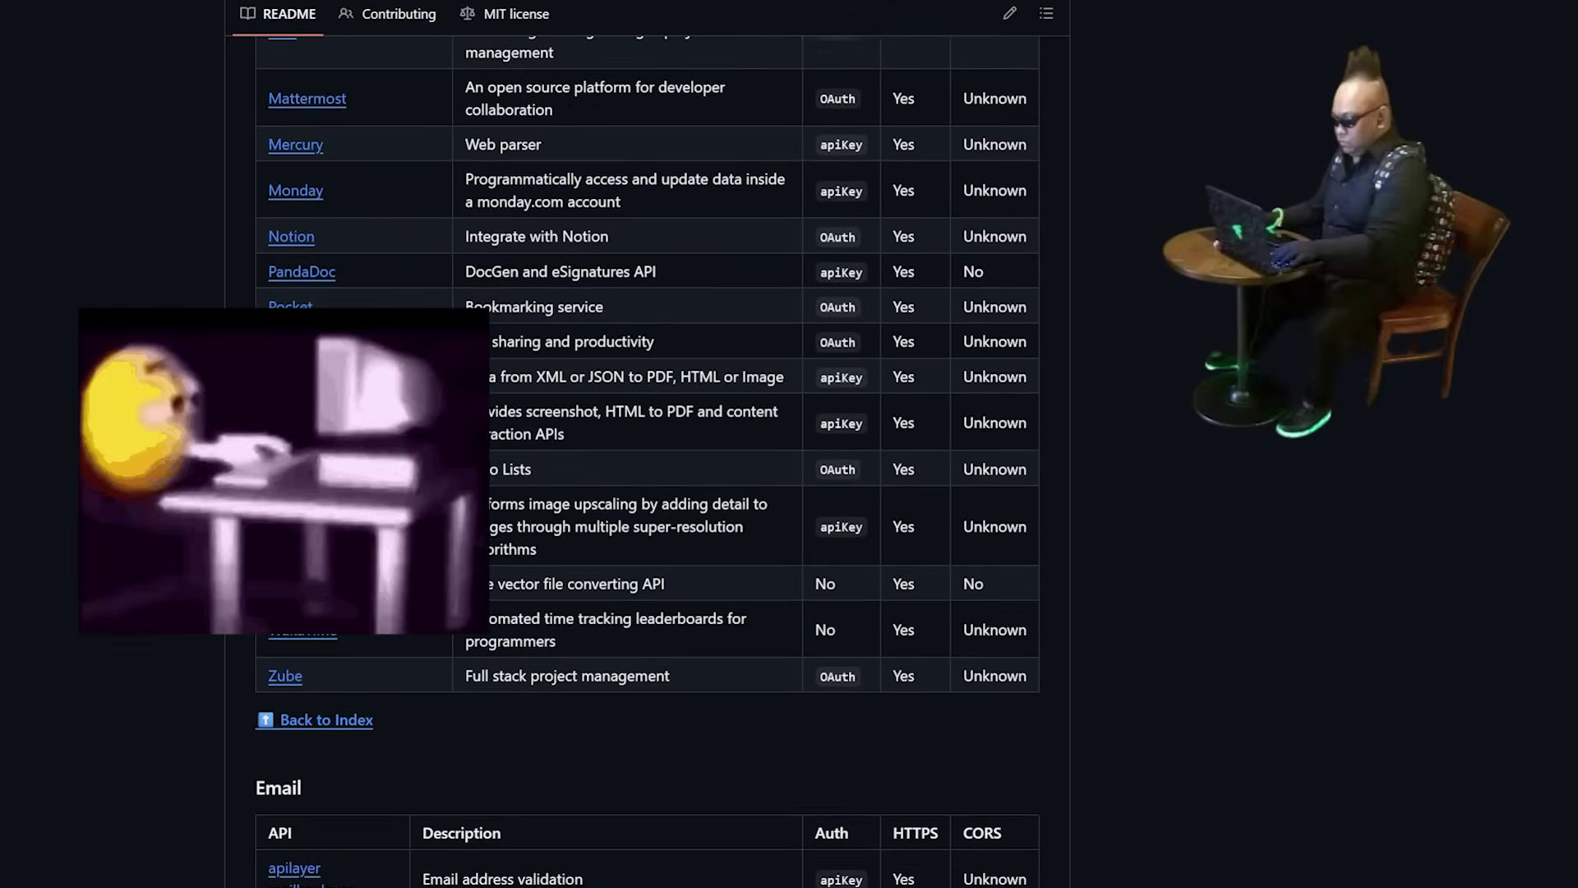
{"action": "scroll", "coordinate": [647, 462], "scroll_direction": "down", "scroll_amount": 10}
{"action": "scroll", "coordinate": [646, 462], "scroll_direction": "down", "scroll_amount": 3}
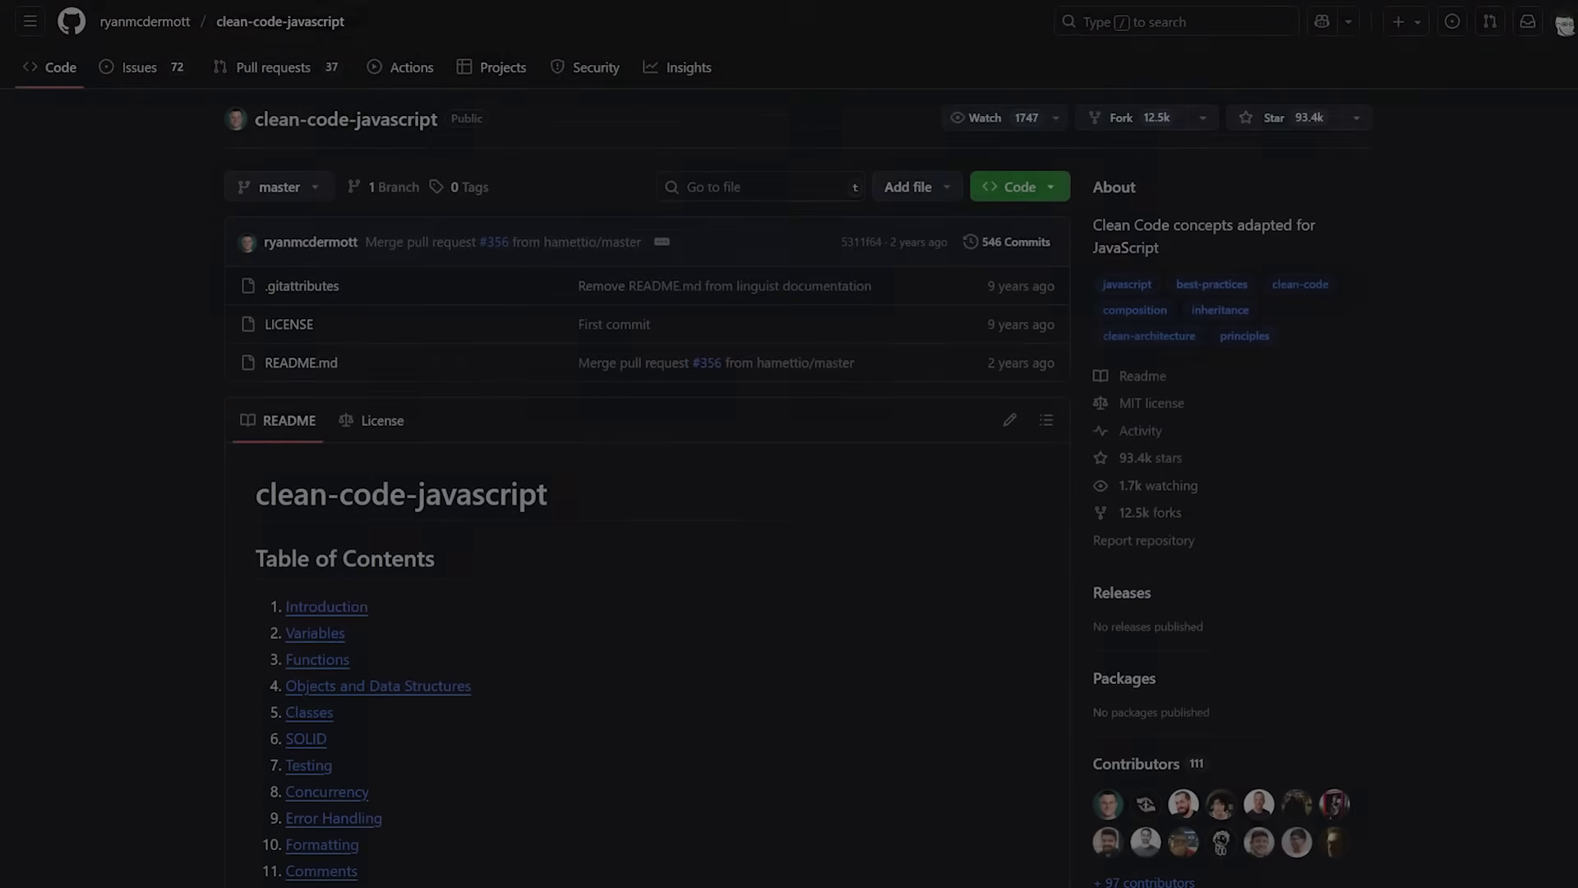
{"action": "scroll", "coordinate": [646, 493], "scroll_direction": "down", "scroll_amount": 3}
{"action": "scroll", "coordinate": [647, 493], "scroll_direction": "down", "scroll_amount": 5}
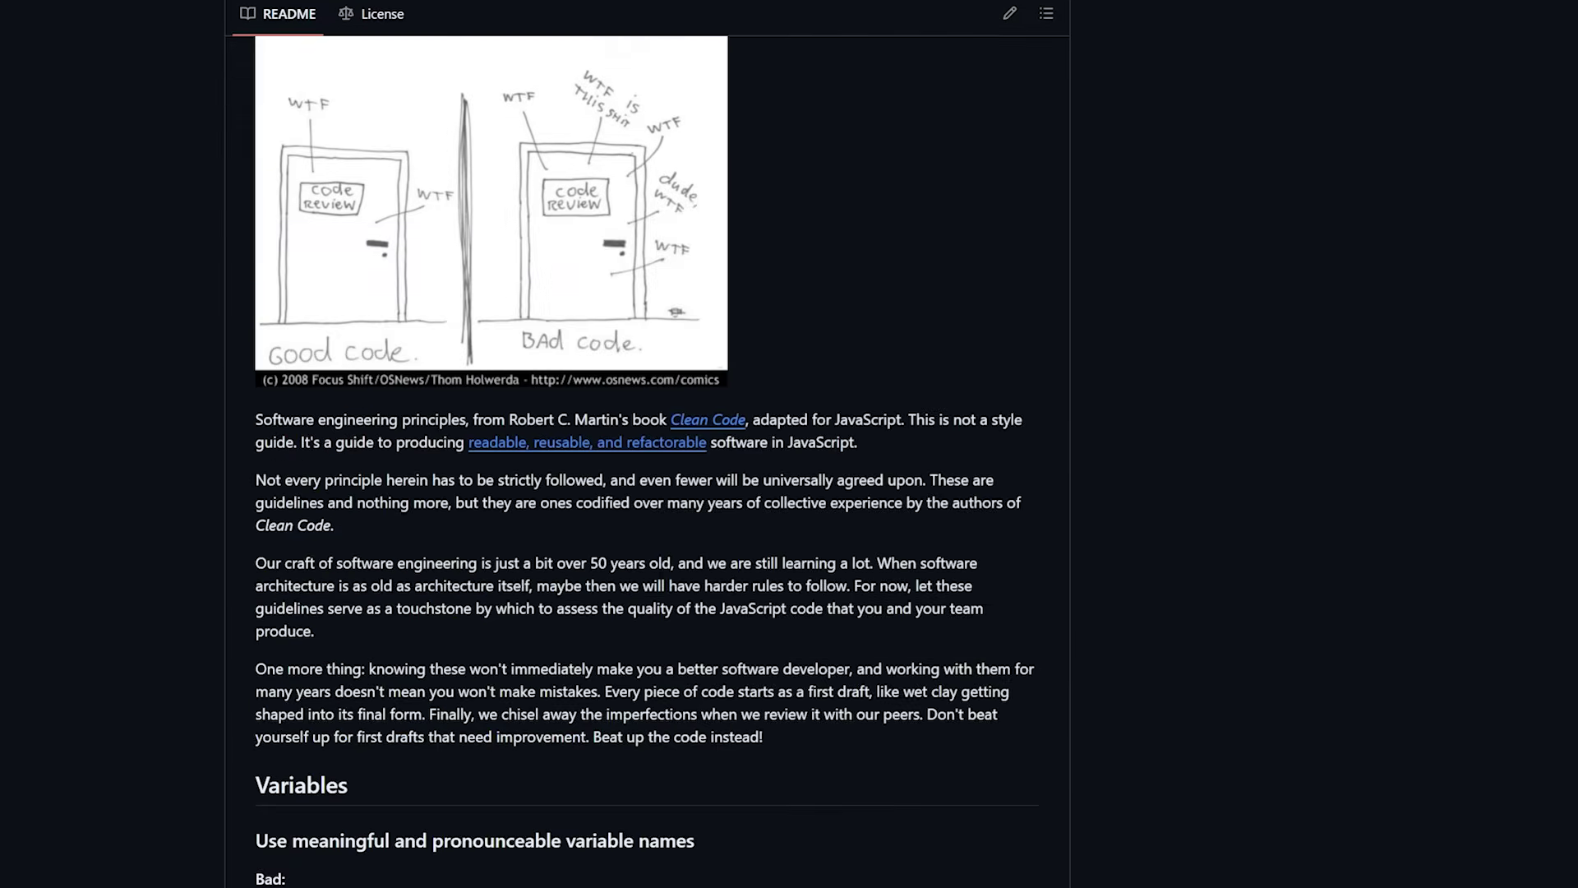
{"action": "scroll", "coordinate": [647, 494], "scroll_direction": "down", "scroll_amount": 5}
{"action": "scroll", "coordinate": [648, 493], "scroll_direction": "down", "scroll_amount": 5}
{"action": "scroll", "coordinate": [648, 494], "scroll_direction": "down", "scroll_amount": 5}
{"action": "scroll", "coordinate": [648, 493], "scroll_direction": "down", "scroll_amount": 5}
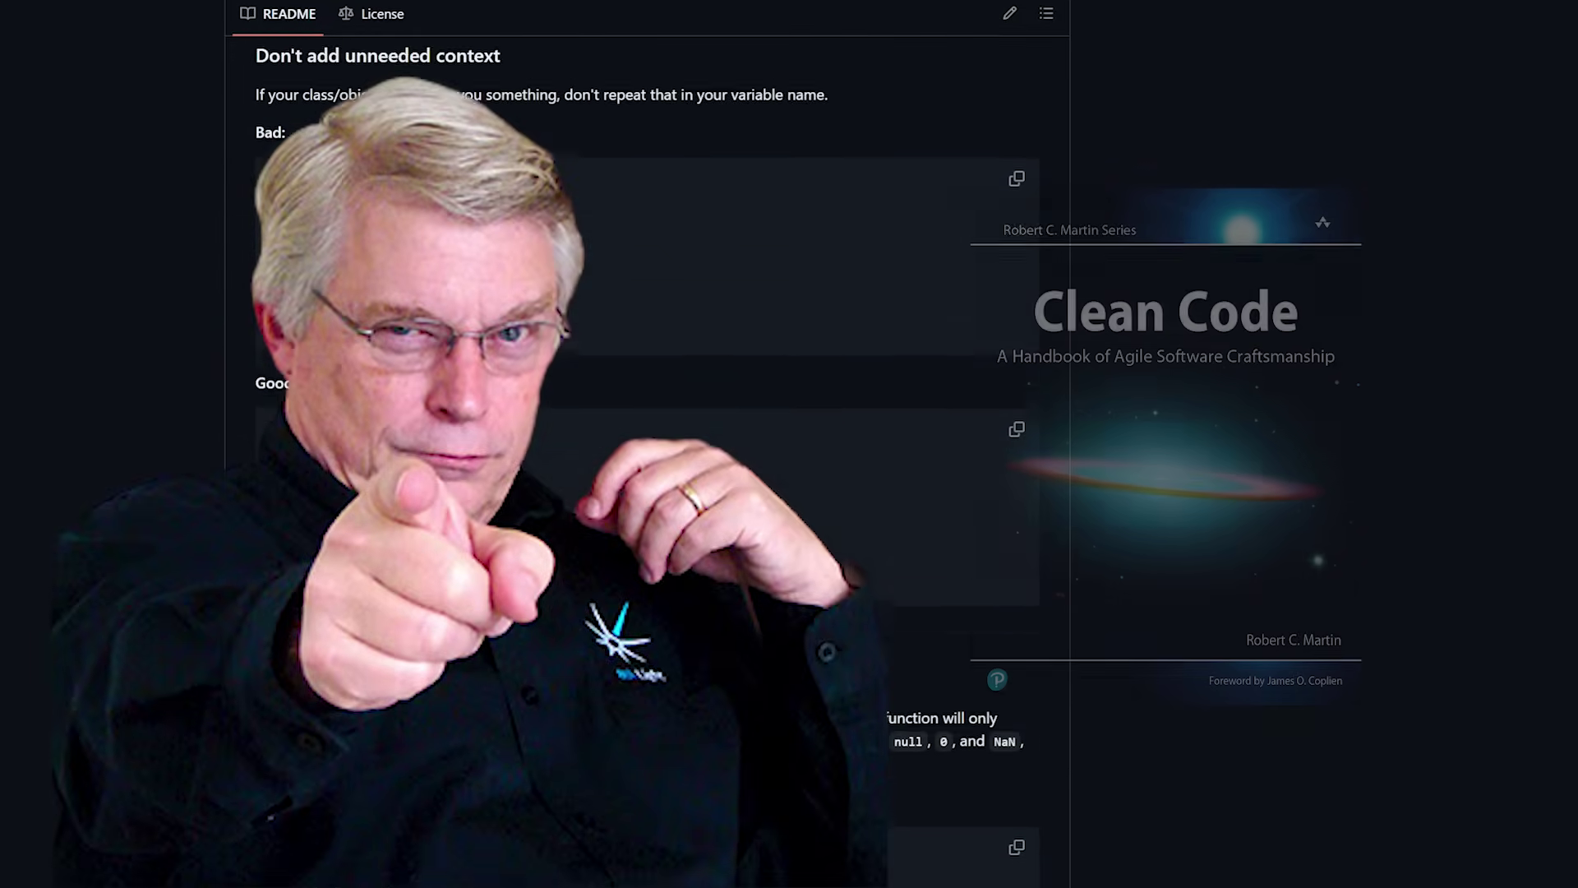
{"action": "scroll", "coordinate": [648, 493], "scroll_direction": "down", "scroll_amount": 5}
{"action": "scroll", "coordinate": [648, 493], "scroll_direction": "down", "scroll_amount": 5}
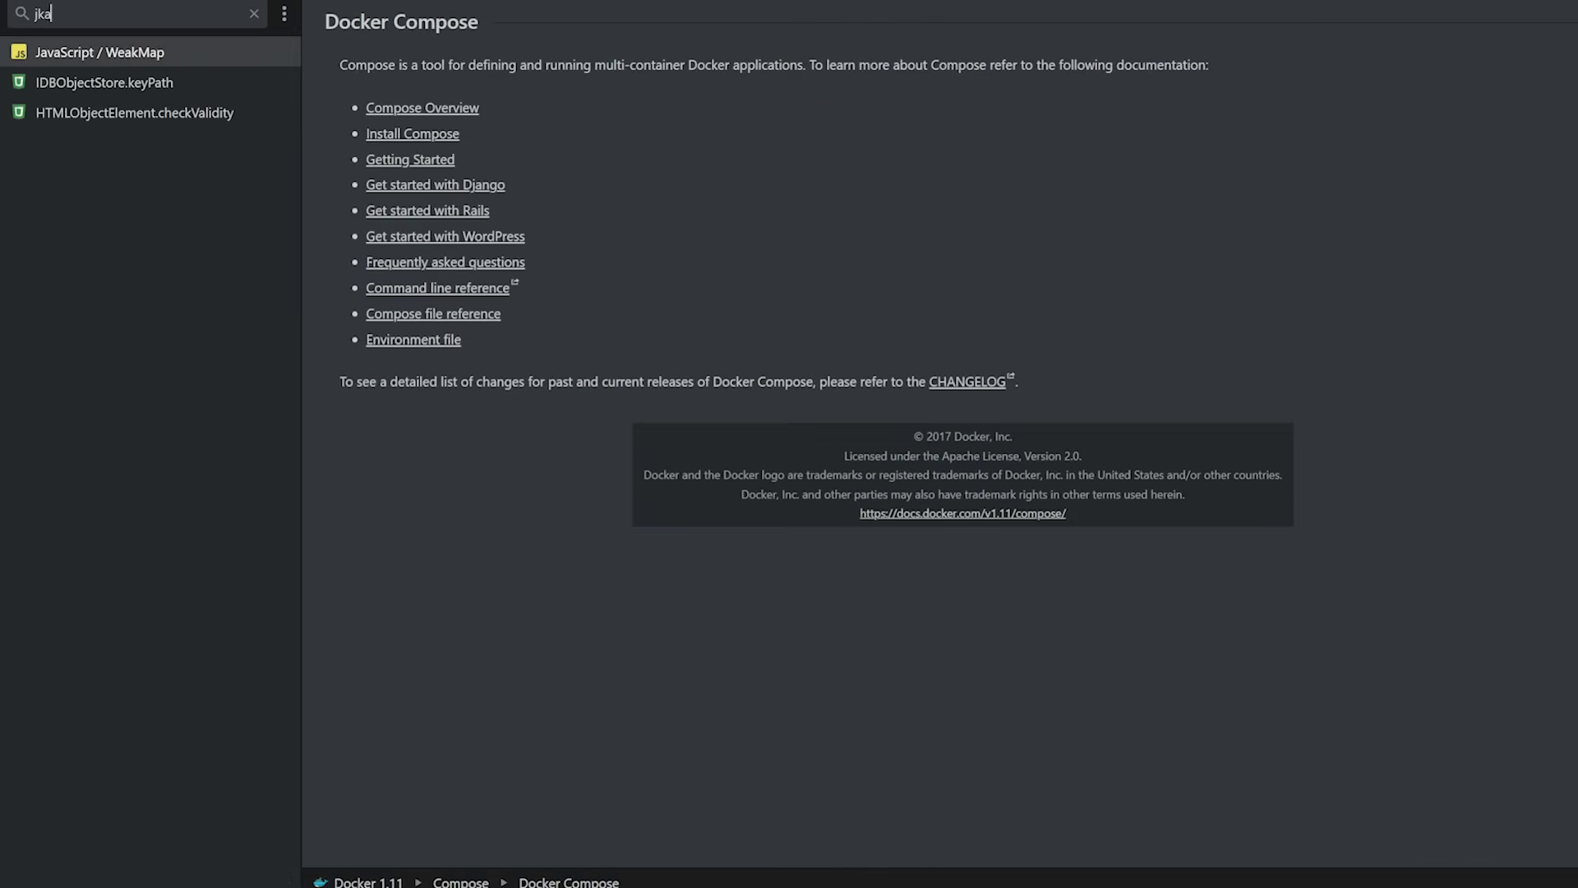
- Pick the OpenJDK entry in the DevDocs search results to open the OpenJDK 21 docs
{"action": "key", "text": "Down"}
{"action": "key", "text": "Up"}
{"action": "key", "text": "Return"}
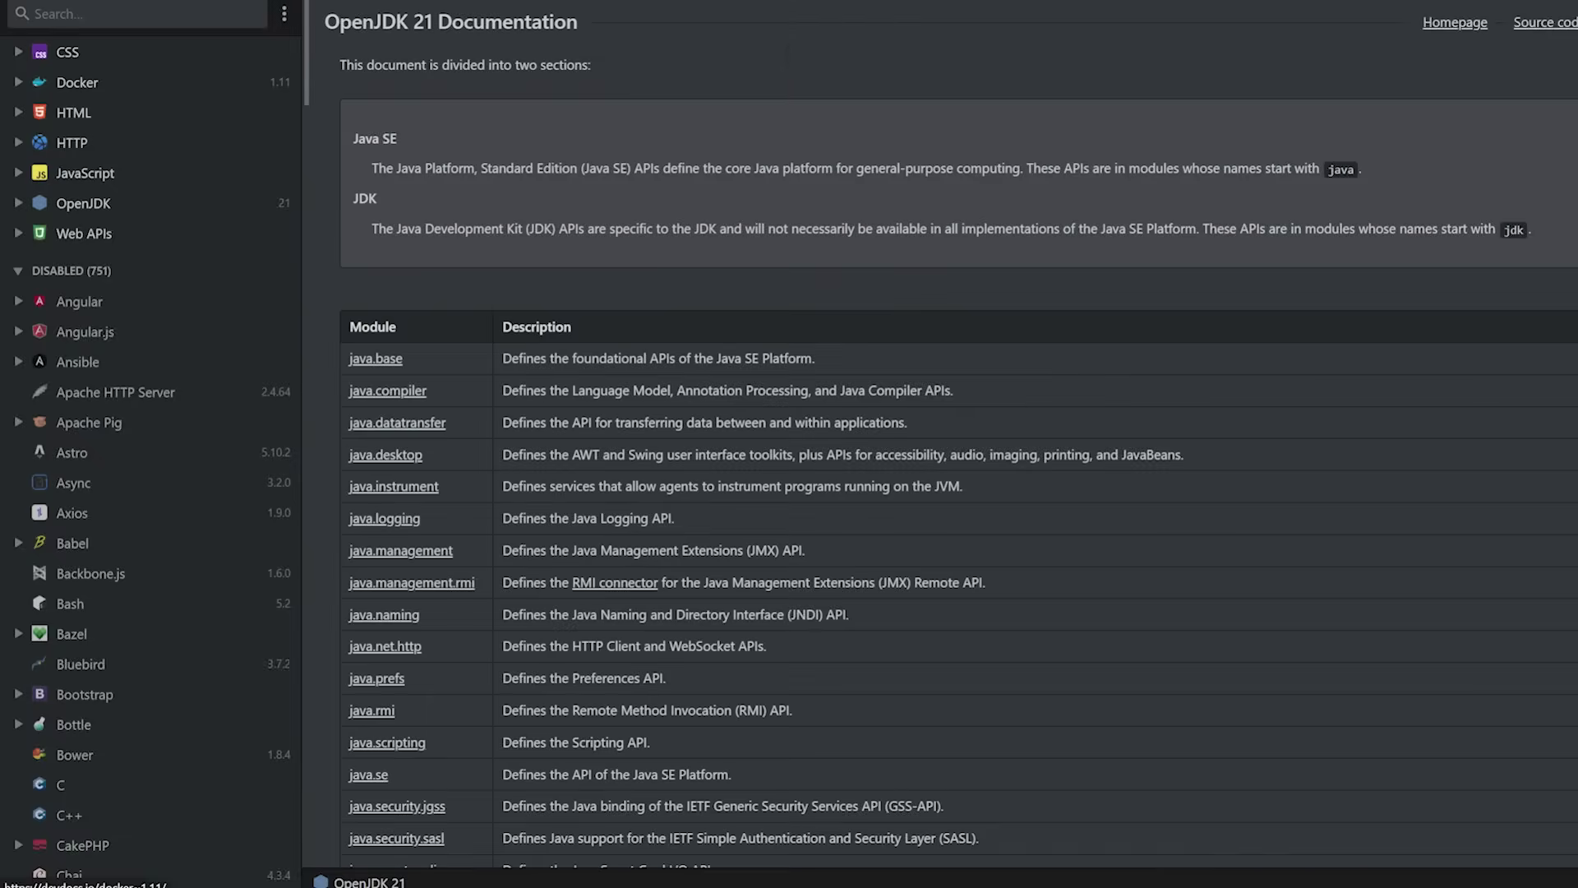
{"action": "scroll", "coordinate": [937, 371], "scroll_direction": "down", "scroll_amount": 10}
{"action": "scroll", "coordinate": [937, 369], "scroll_direction": "down", "scroll_amount": 10}
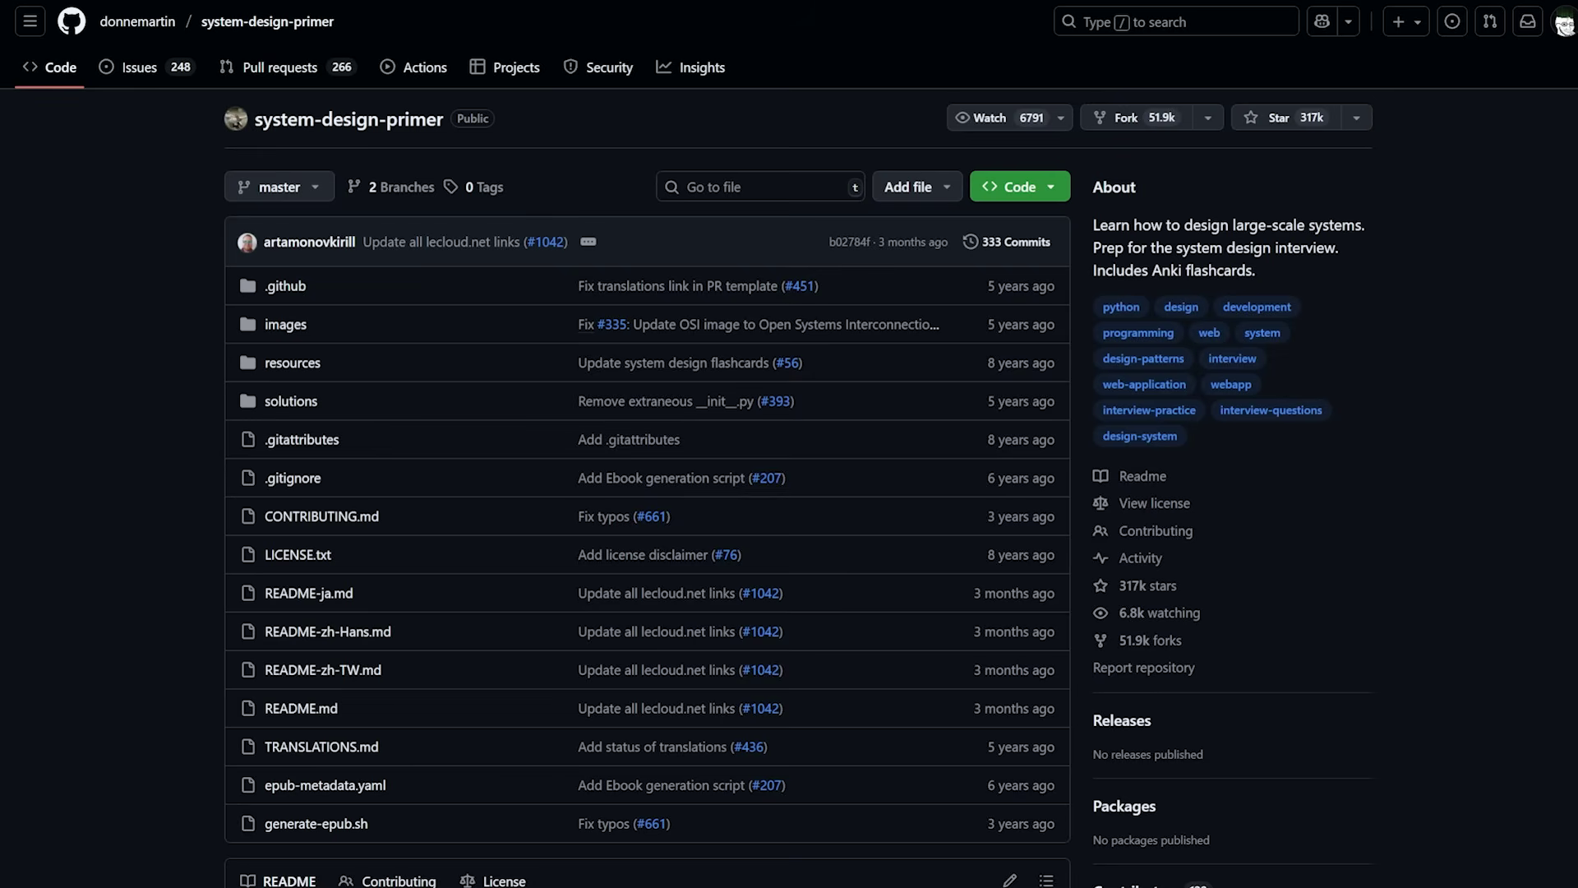
{"action": "scroll", "coordinate": [789, 444], "scroll_direction": "down", "scroll_amount": 2}
{"action": "scroll", "coordinate": [790, 444], "scroll_direction": "down", "scroll_amount": 10}
{"action": "scroll", "coordinate": [789, 445], "scroll_direction": "down", "scroll_amount": 5}
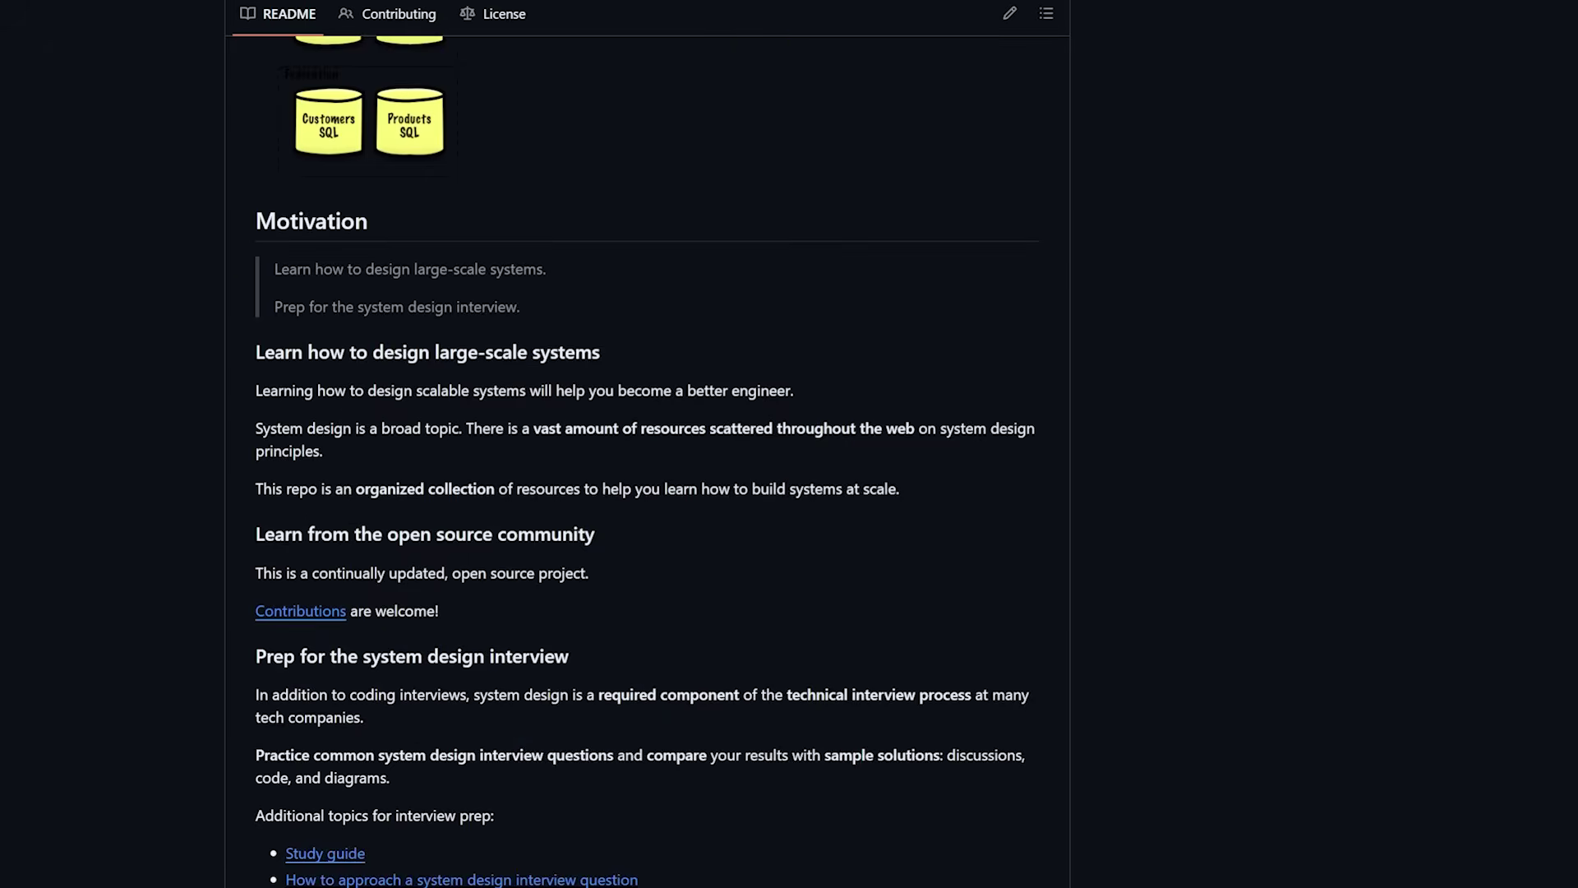
{"action": "scroll", "coordinate": [789, 444], "scroll_direction": "down", "scroll_amount": 5}
{"action": "scroll", "coordinate": [646, 461], "scroll_direction": "down", "scroll_amount": 3}
{"action": "scroll", "coordinate": [646, 461], "scroll_direction": "down", "scroll_amount": 5}
{"action": "scroll", "coordinate": [646, 461], "scroll_direction": "down", "scroll_amount": 5}
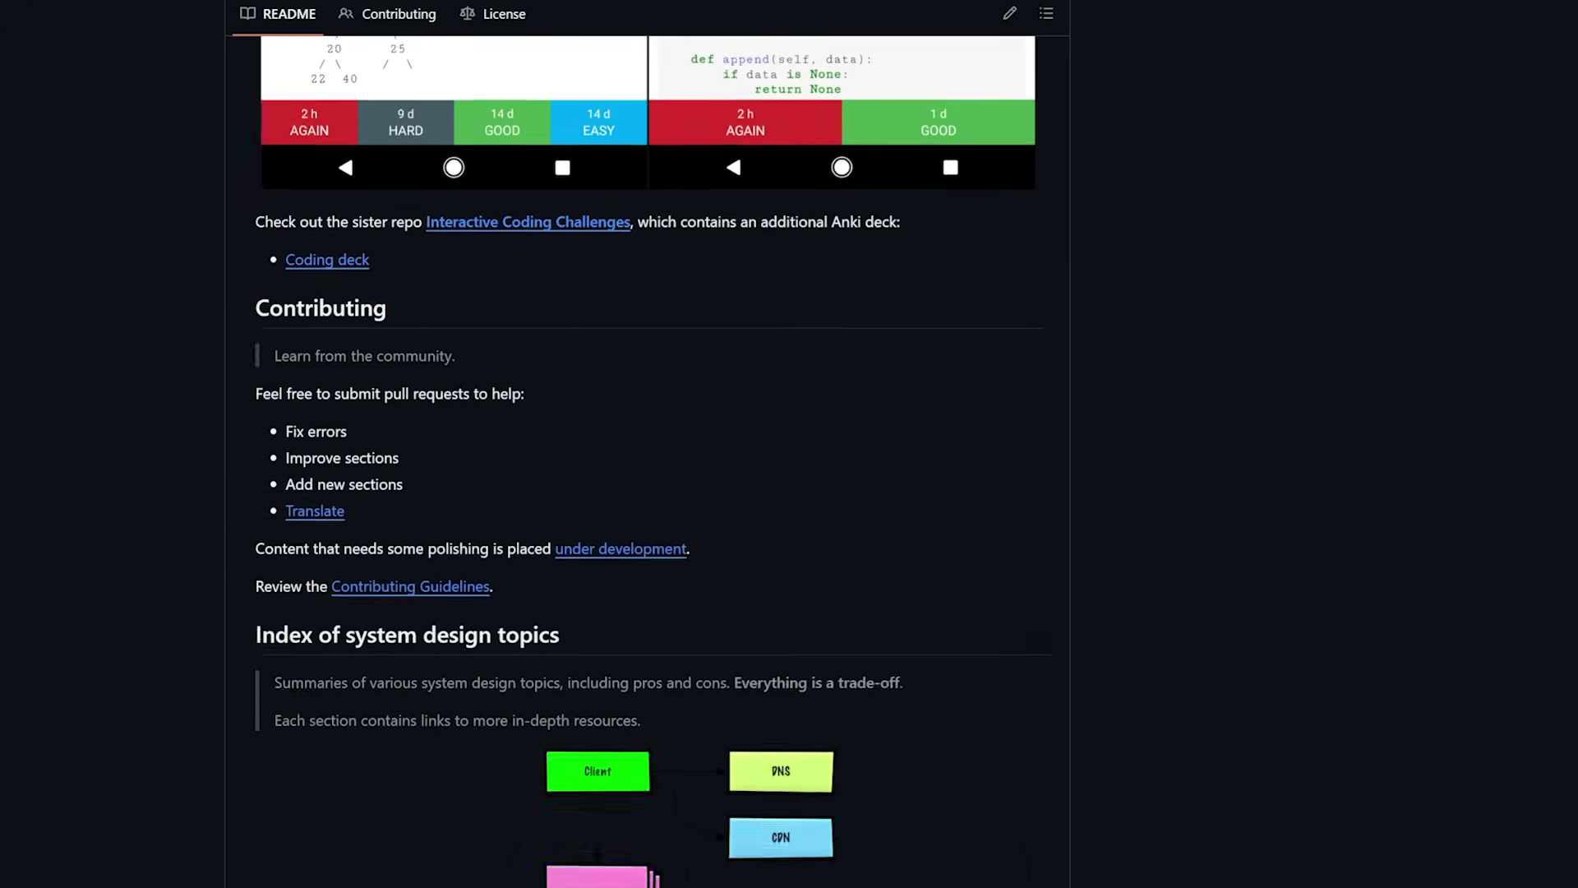
{"action": "scroll", "coordinate": [647, 461], "scroll_direction": "down", "scroll_amount": 5}
{"action": "scroll", "coordinate": [646, 462], "scroll_direction": "down", "scroll_amount": 5}
{"action": "scroll", "coordinate": [646, 462], "scroll_direction": "down", "scroll_amount": 10}
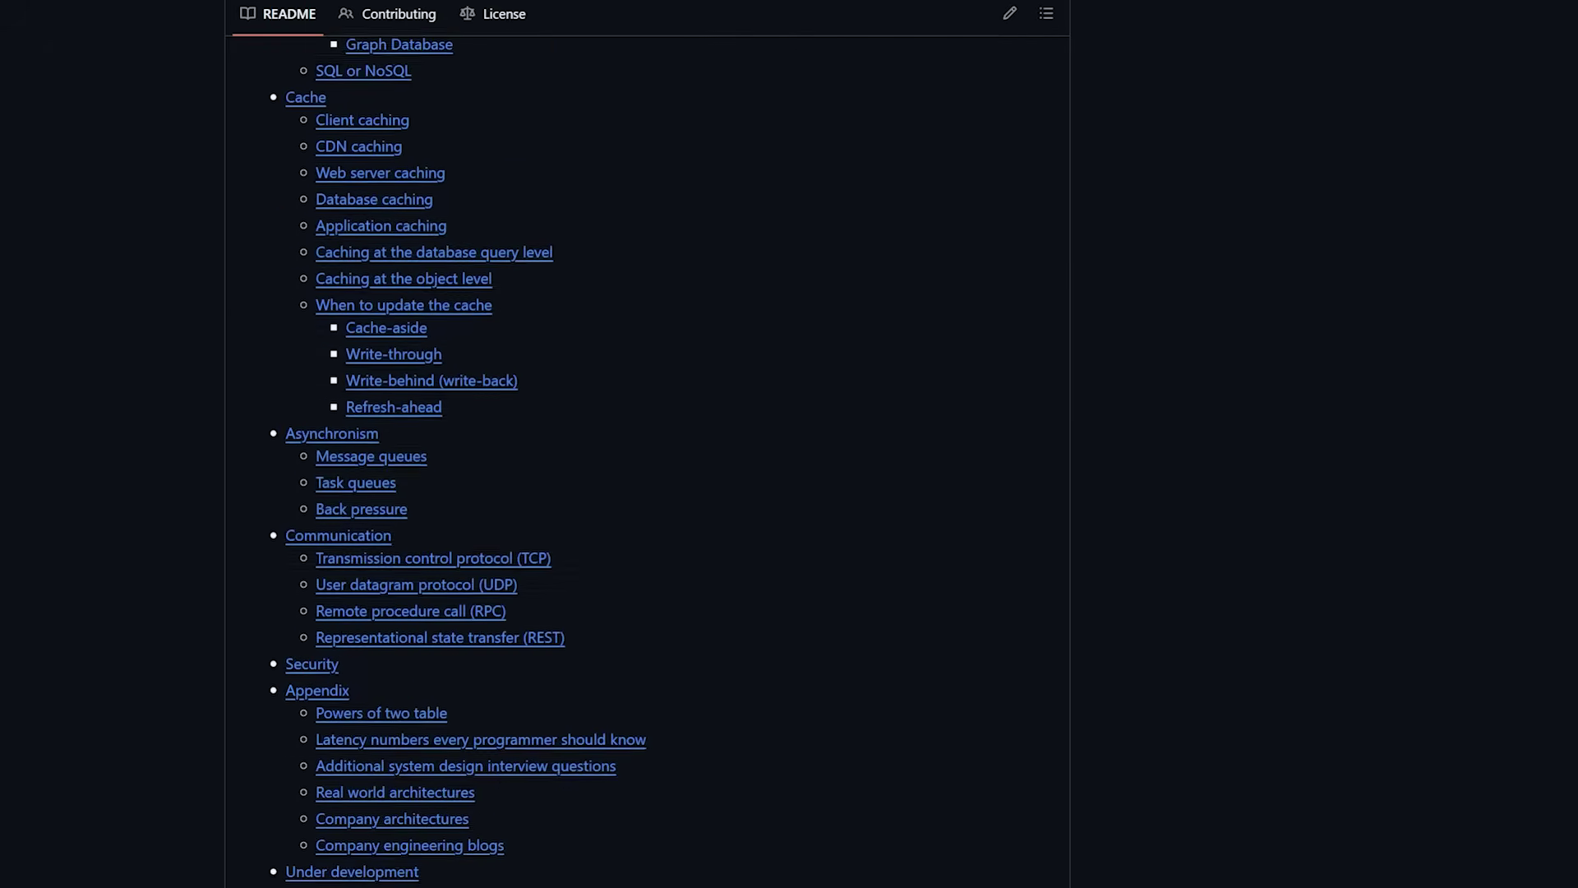
{"action": "scroll", "coordinate": [646, 462], "scroll_direction": "down", "scroll_amount": 10}
{"action": "scroll", "coordinate": [646, 461], "scroll_direction": "down", "scroll_amount": 10}
{"action": "scroll", "coordinate": [646, 461], "scroll_direction": "down", "scroll_amount": 10}
{"action": "scroll", "coordinate": [645, 462], "scroll_direction": "down", "scroll_amount": 10}
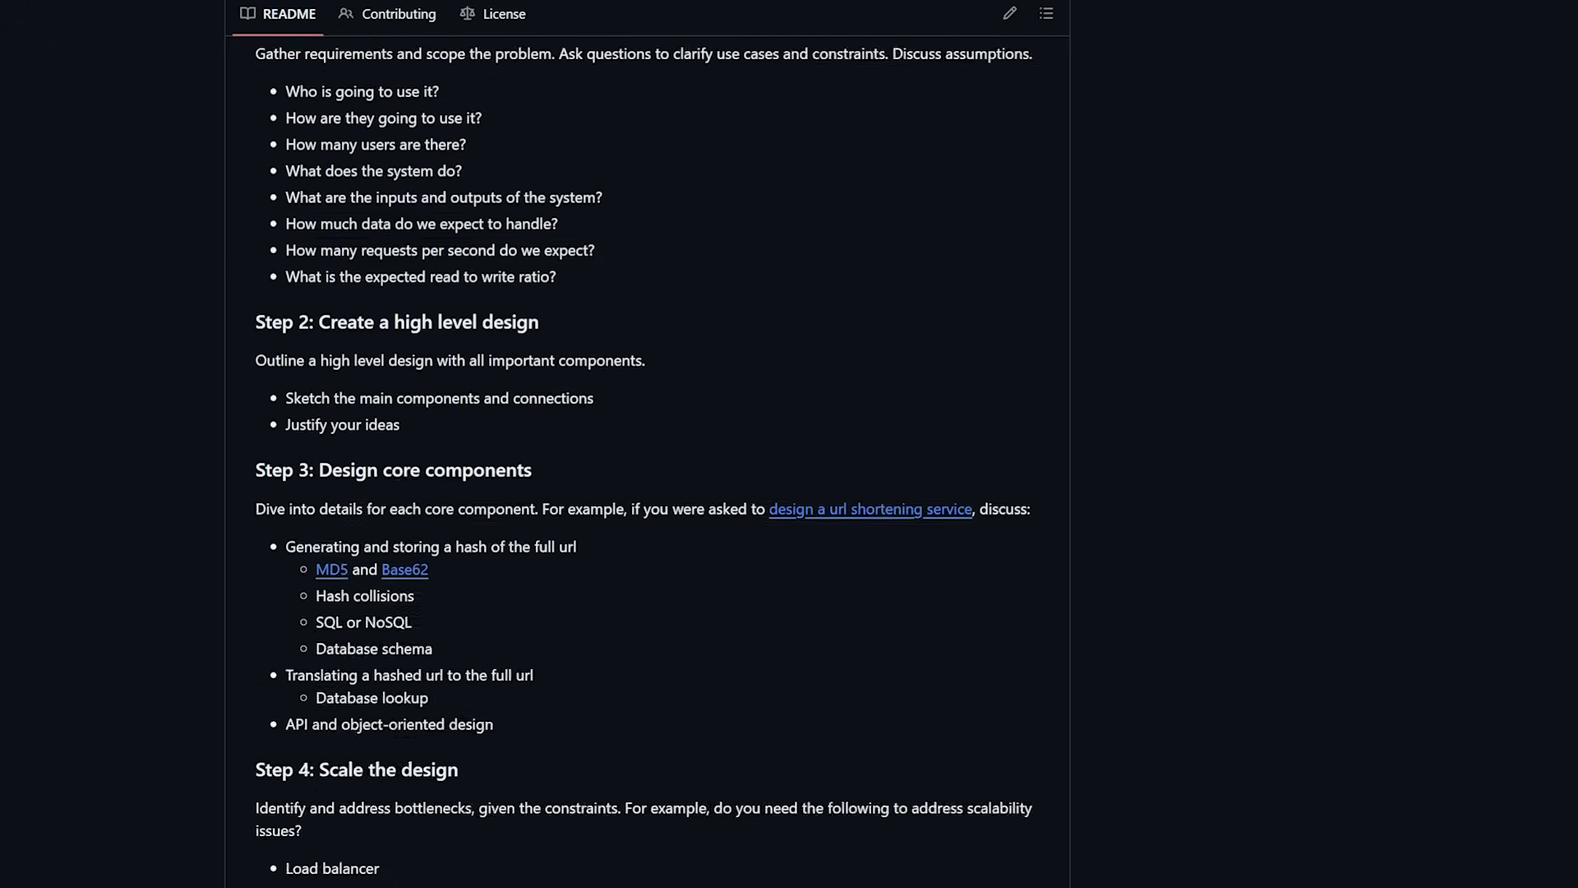
{"action": "scroll", "coordinate": [647, 461], "scroll_direction": "down", "scroll_amount": 10}
{"action": "scroll", "coordinate": [646, 461], "scroll_direction": "down", "scroll_amount": 10}
{"action": "scroll", "coordinate": [646, 461], "scroll_direction": "down", "scroll_amount": 10}
{"action": "scroll", "coordinate": [646, 461], "scroll_direction": "down", "scroll_amount": 8}
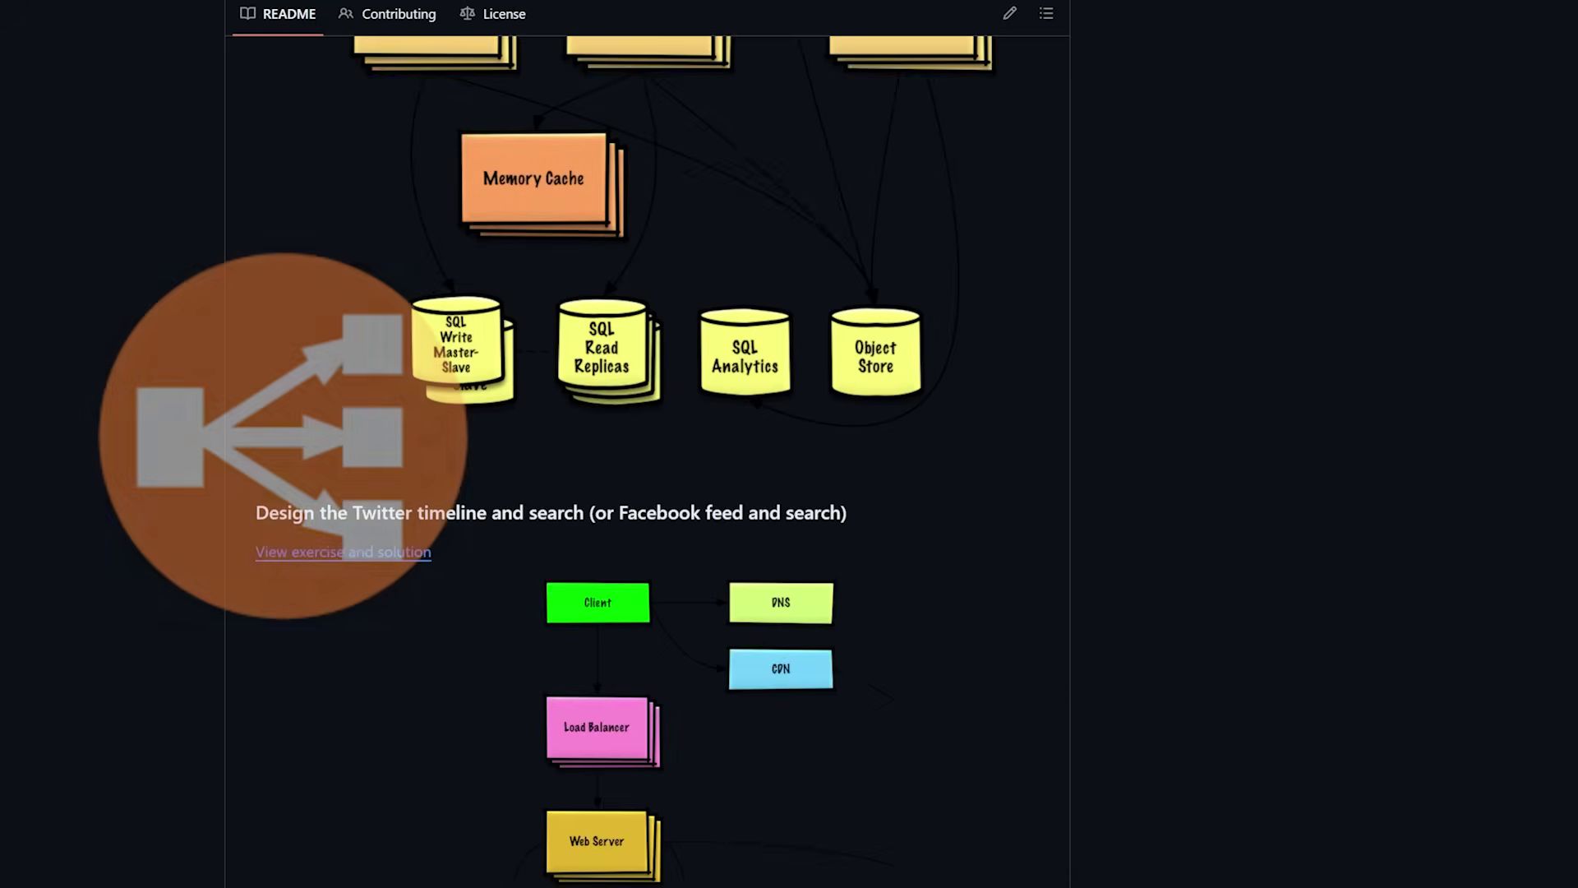
{"action": "scroll", "coordinate": [647, 461], "scroll_direction": "down", "scroll_amount": 5}
{"action": "scroll", "coordinate": [645, 461], "scroll_direction": "down", "scroll_amount": 5}
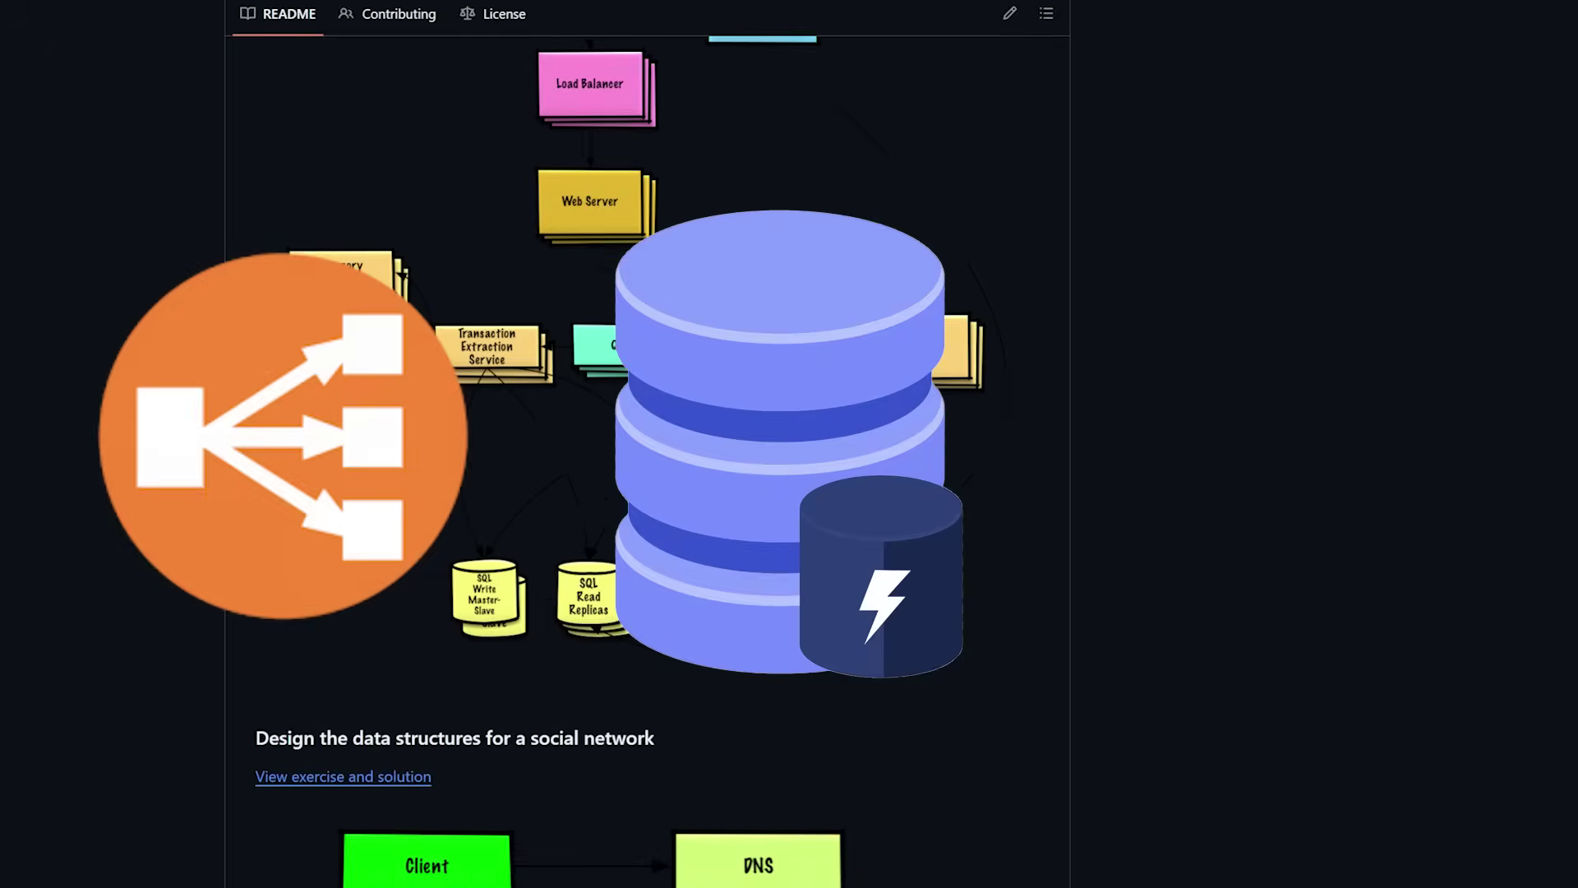
{"action": "scroll", "coordinate": [646, 461], "scroll_direction": "down", "scroll_amount": 5}
{"action": "scroll", "coordinate": [647, 462], "scroll_direction": "down", "scroll_amount": 5}
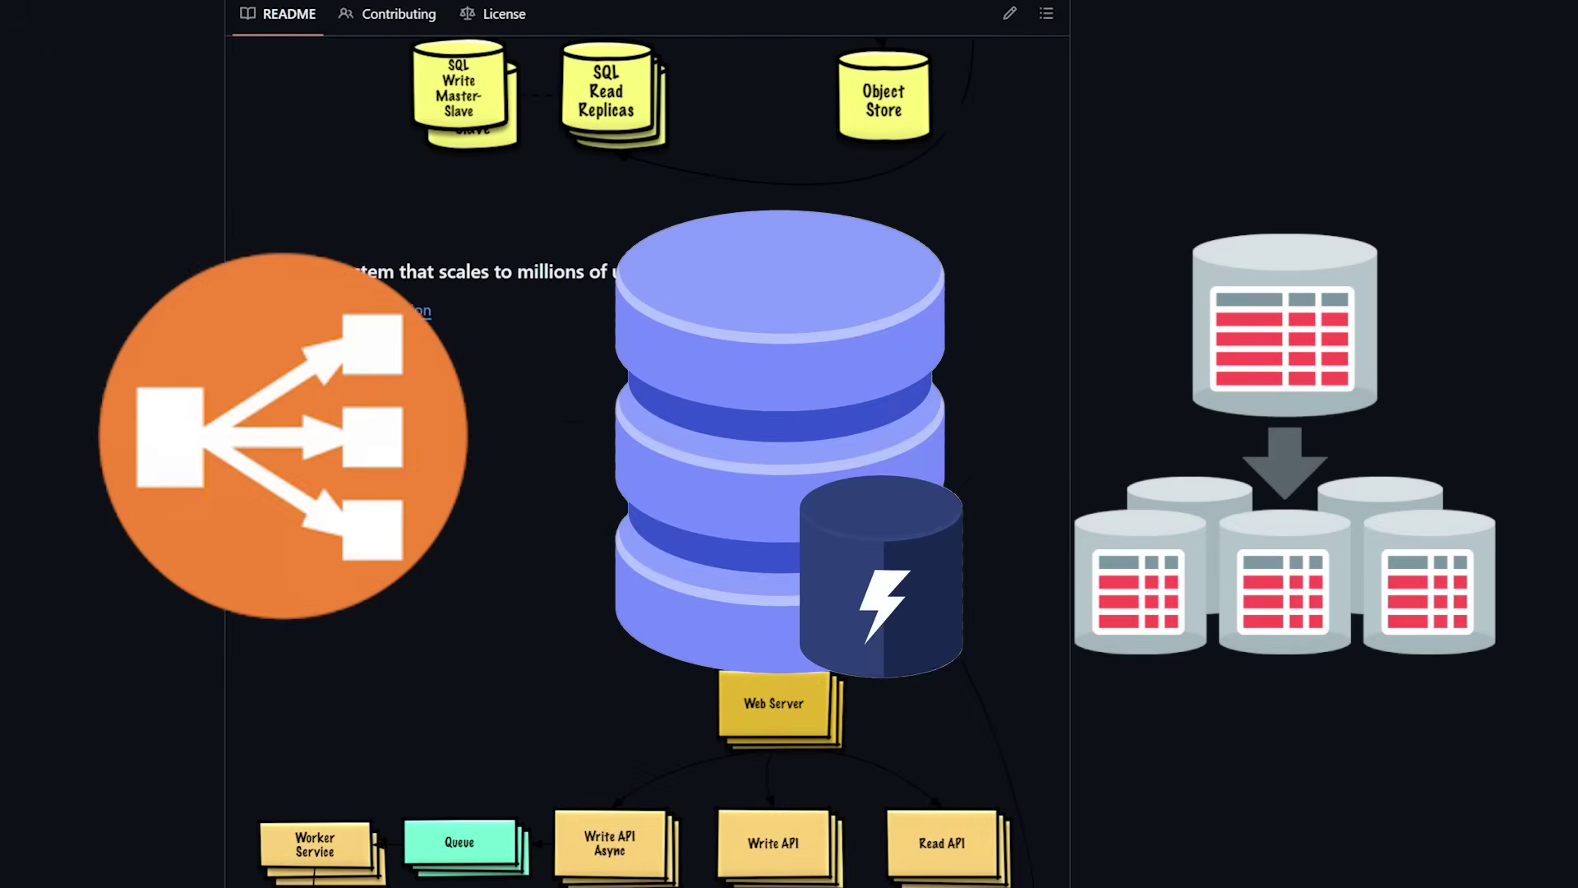
{"action": "scroll", "coordinate": [646, 461], "scroll_direction": "down", "scroll_amount": 5}
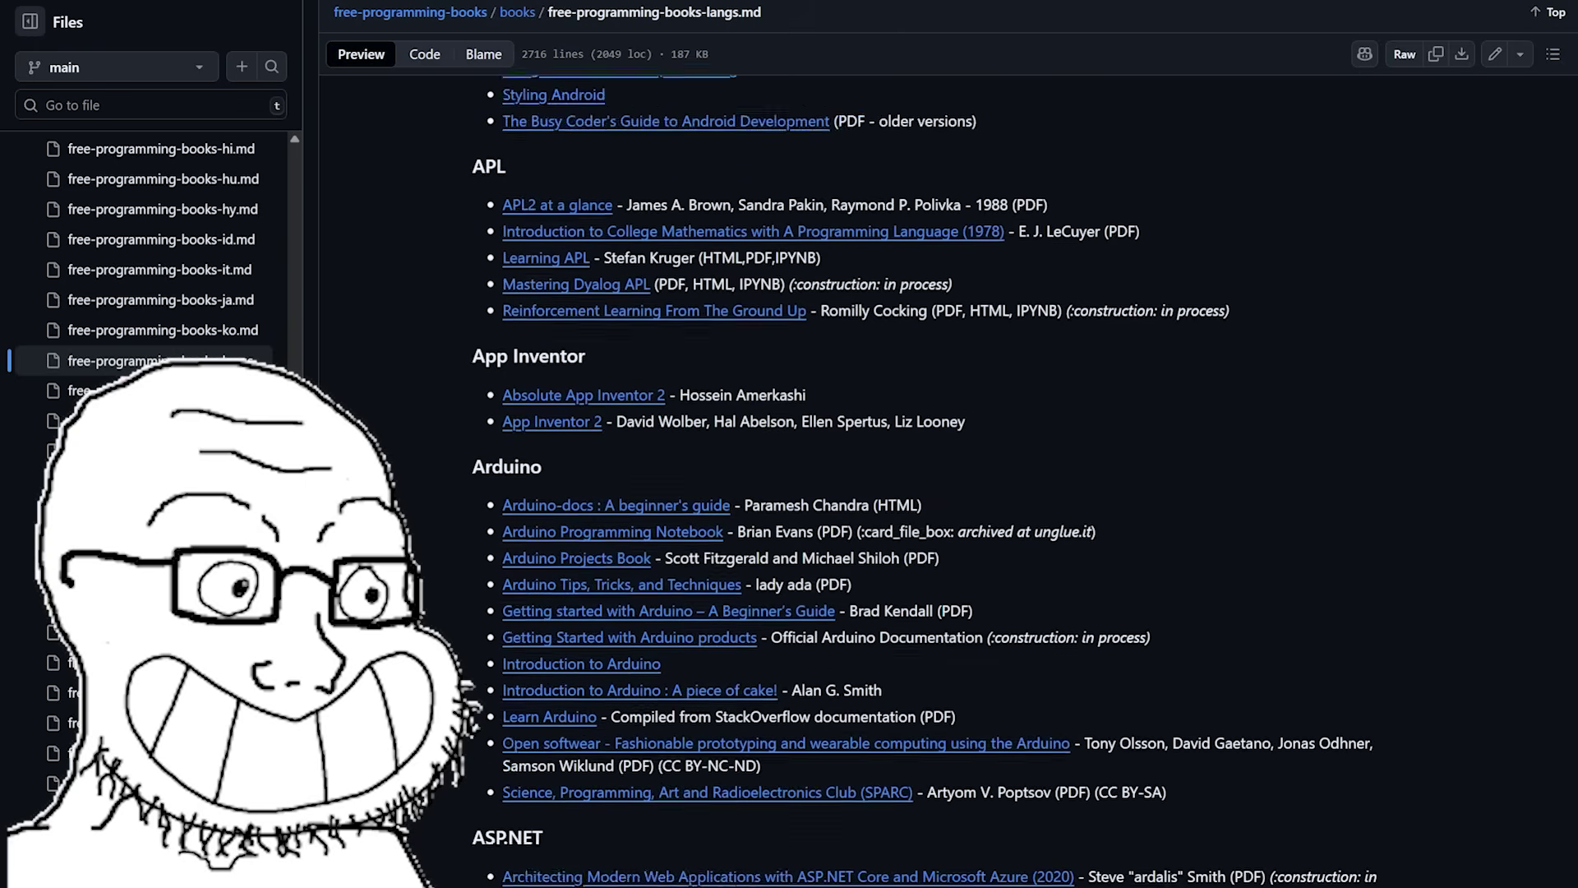
{"action": "scroll", "coordinate": [852, 481], "scroll_direction": "down", "scroll_amount": 5}
{"action": "scroll", "coordinate": [851, 481], "scroll_direction": "down", "scroll_amount": 4}
{"action": "scroll", "coordinate": [851, 481], "scroll_direction": "down", "scroll_amount": 5}
{"action": "scroll", "coordinate": [850, 480], "scroll_direction": "down", "scroll_amount": 5}
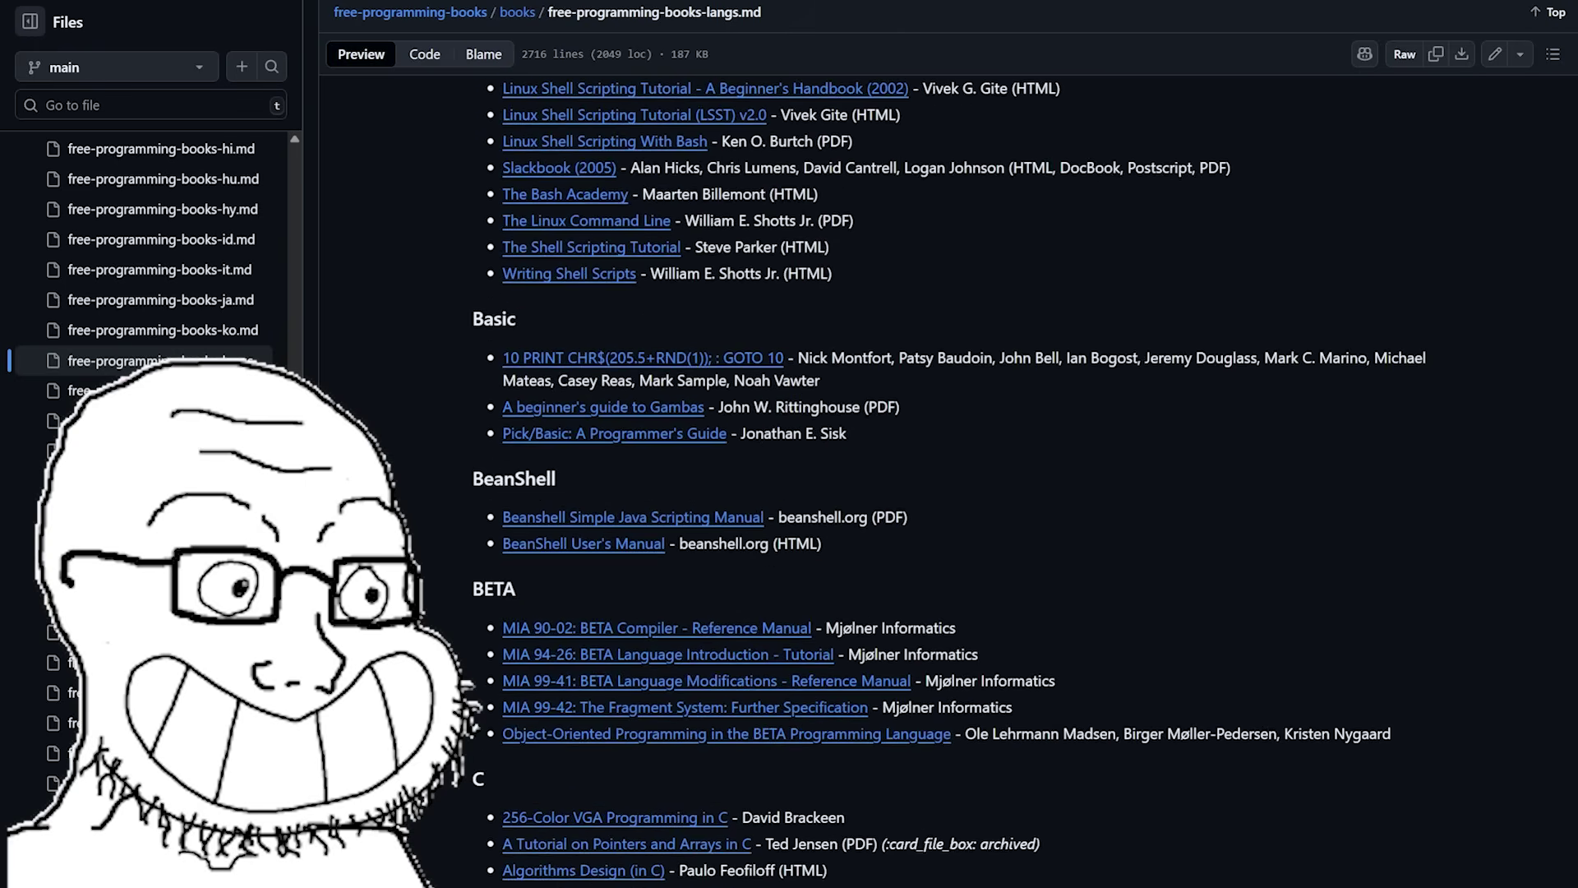
{"action": "scroll", "coordinate": [851, 481], "scroll_direction": "down", "scroll_amount": 10}
{"action": "scroll", "coordinate": [850, 481], "scroll_direction": "down", "scroll_amount": 10}
{"action": "scroll", "coordinate": [851, 481], "scroll_direction": "down", "scroll_amount": 10}
{"action": "scroll", "coordinate": [851, 481], "scroll_direction": "down", "scroll_amount": 10}
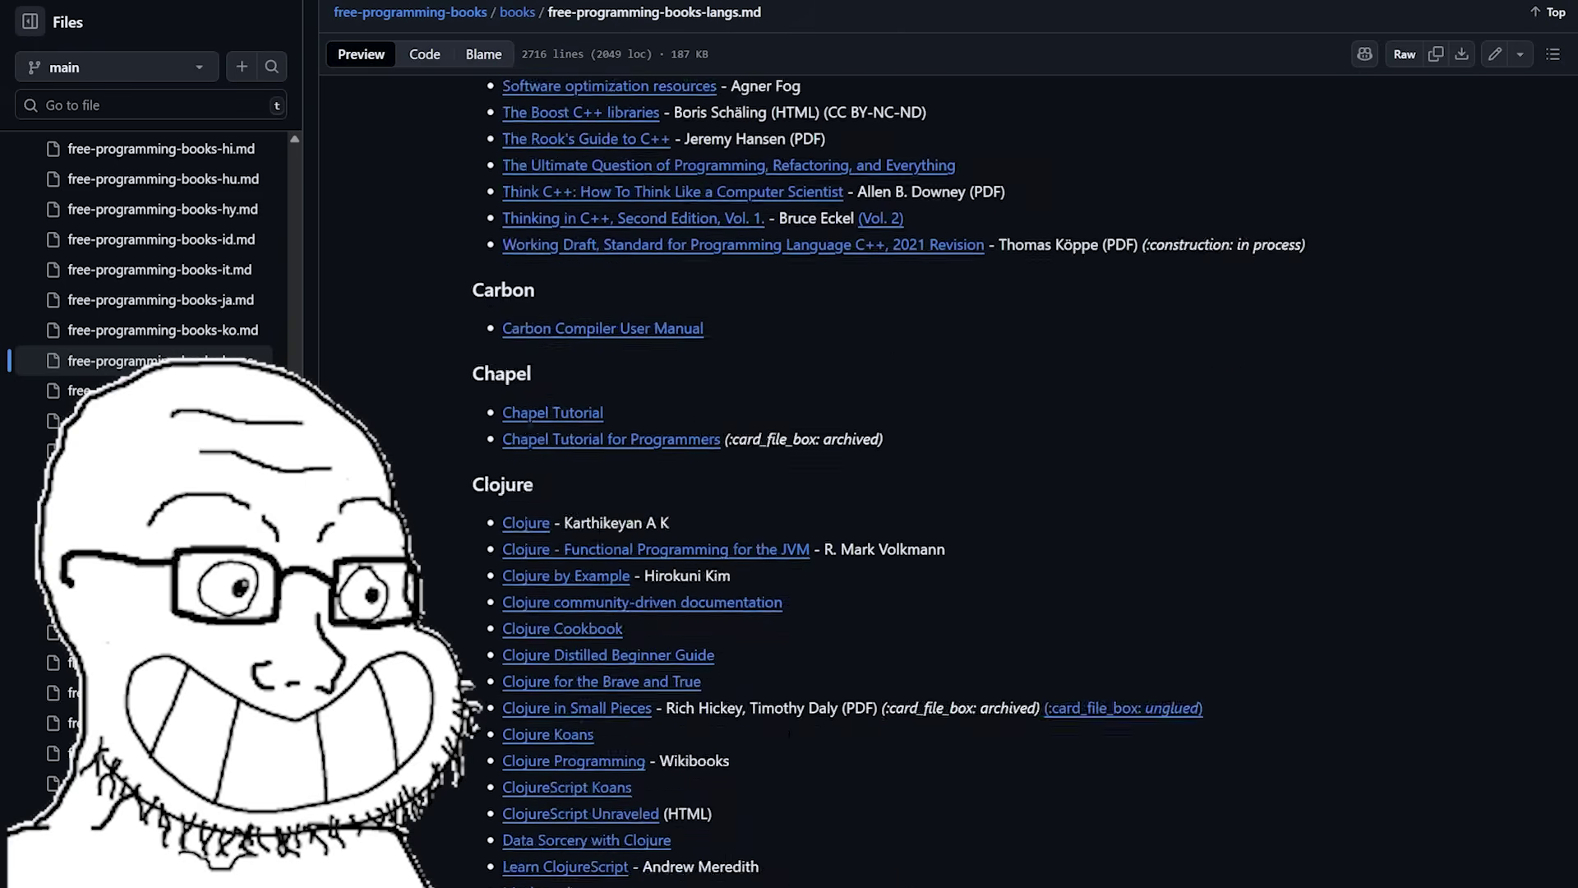
{"action": "scroll", "coordinate": [850, 482], "scroll_direction": "down", "scroll_amount": 10}
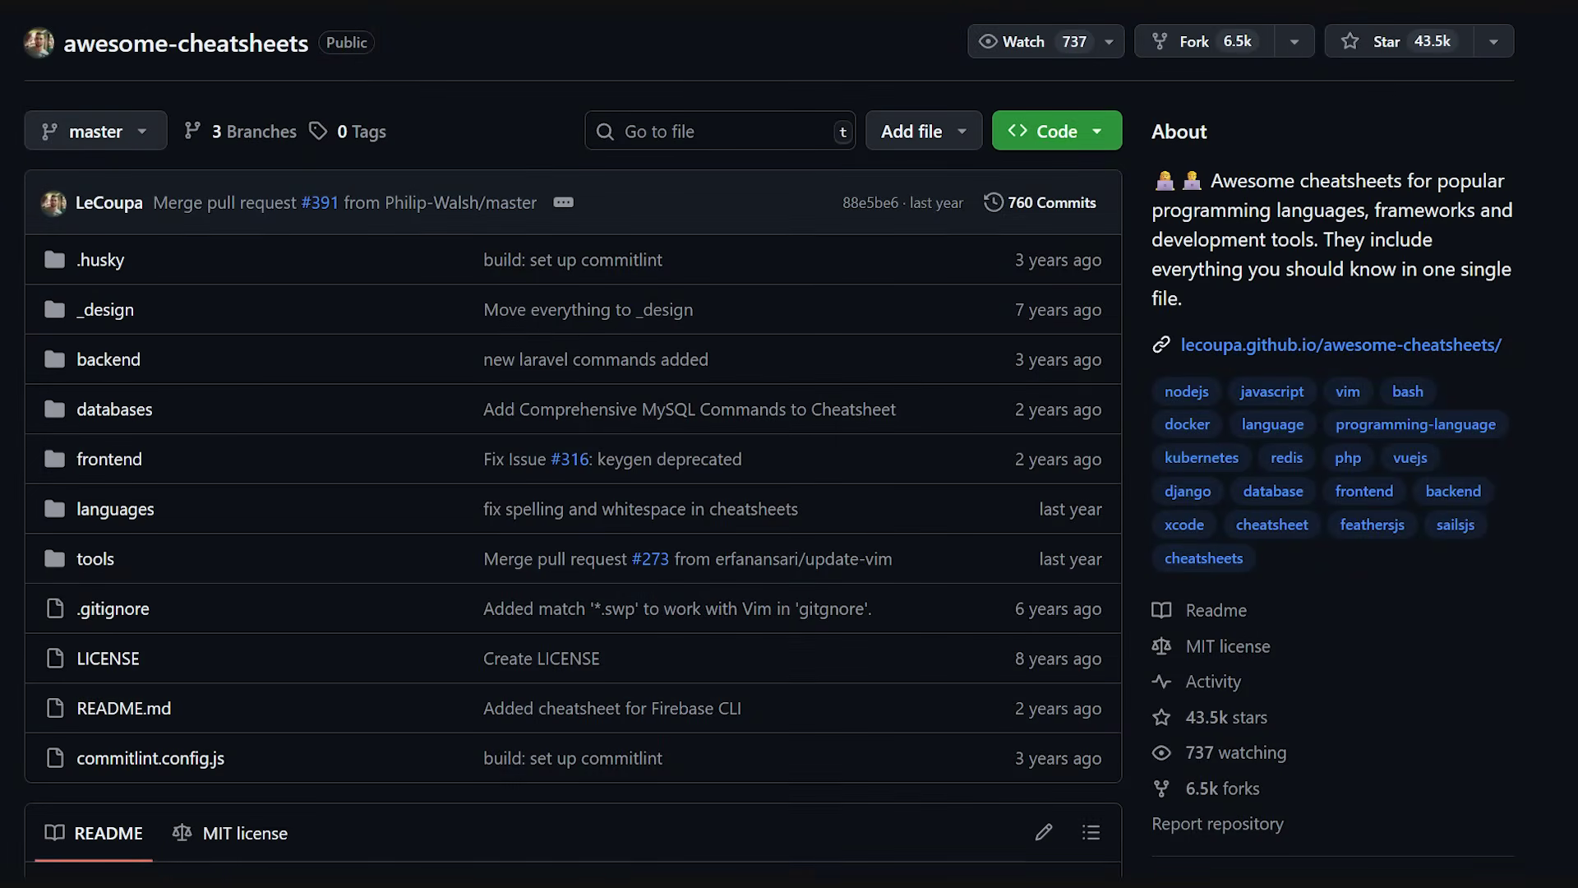
{"action": "scroll", "coordinate": [789, 494], "scroll_direction": "down", "scroll_amount": 5}
{"action": "scroll", "coordinate": [789, 493], "scroll_direction": "down", "scroll_amount": 3}
{"action": "scroll", "coordinate": [789, 493], "scroll_direction": "down", "scroll_amount": 1}
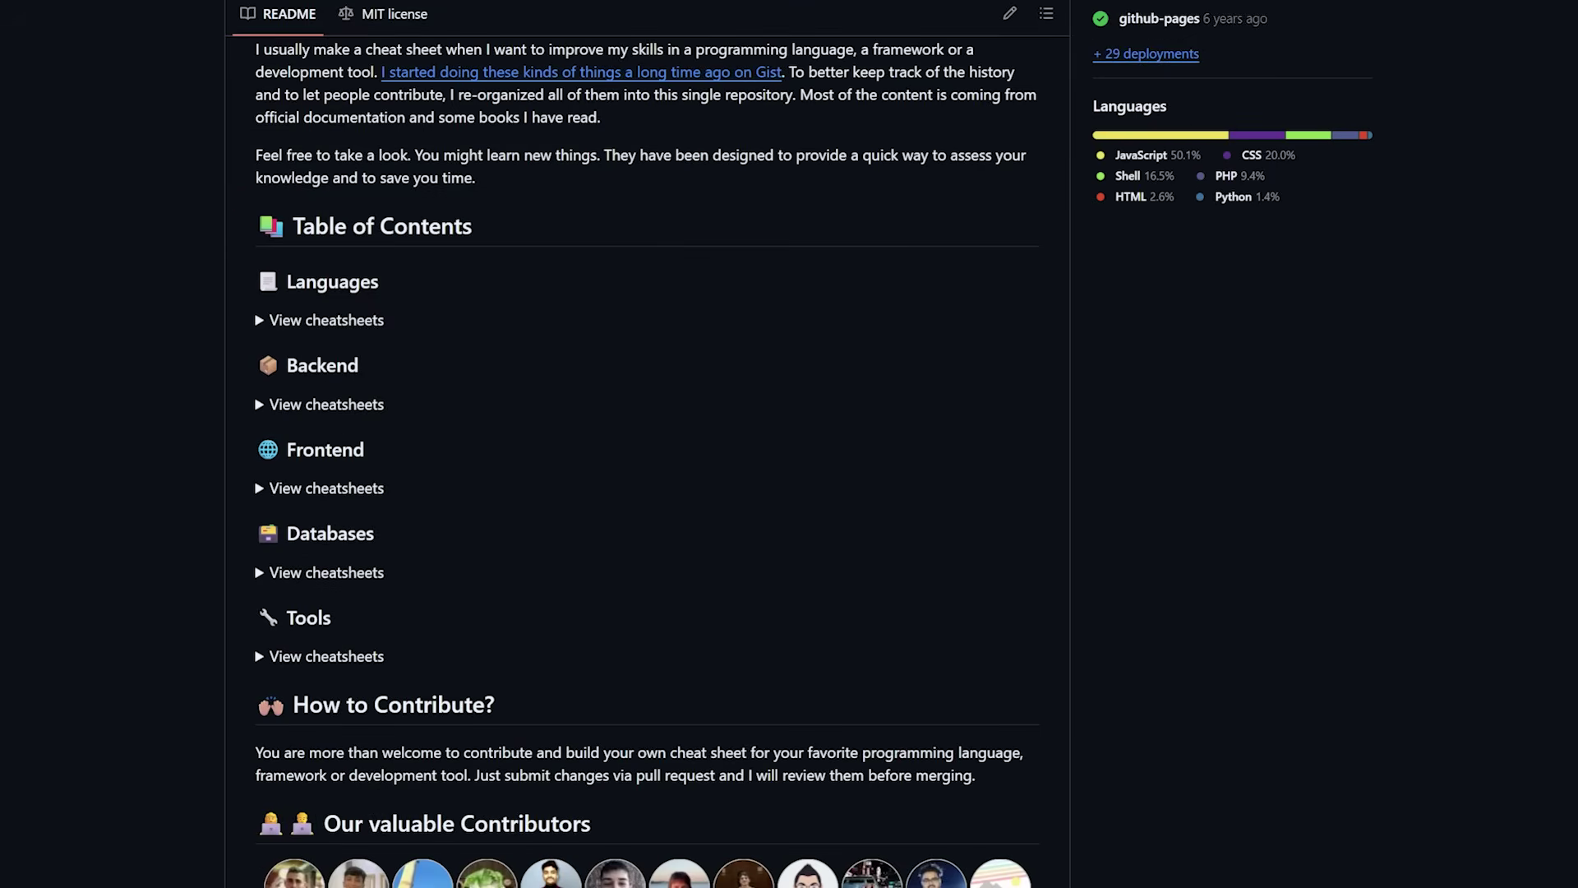
- Open the docker.sh cheatsheet under Tools, then react.js from the frontend folder
{"action": "left_click", "coordinate": [327, 657]}
{"action": "scroll", "coordinate": [789, 493], "scroll_direction": "down", "scroll_amount": 1}
{"action": "scroll", "coordinate": [789, 493], "scroll_direction": "down", "scroll_amount": 3}
{"action": "scroll", "coordinate": [789, 494], "scroll_direction": "down", "scroll_amount": 4}
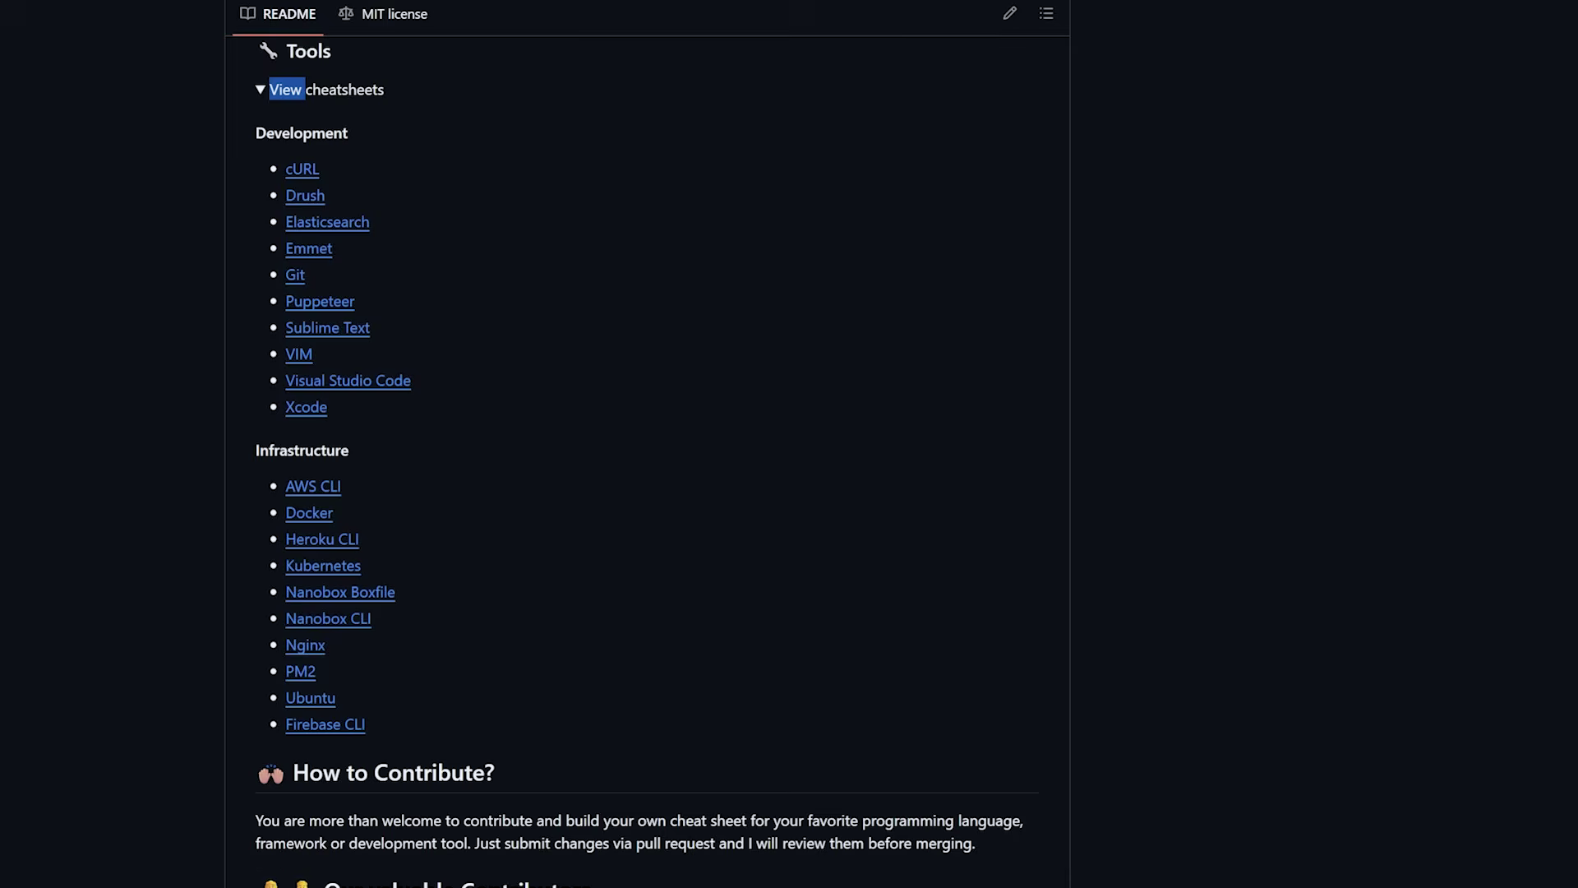
{"action": "left_click", "coordinate": [307, 510]}
{"action": "scroll", "coordinate": [937, 493], "scroll_direction": "down", "scroll_amount": 3}
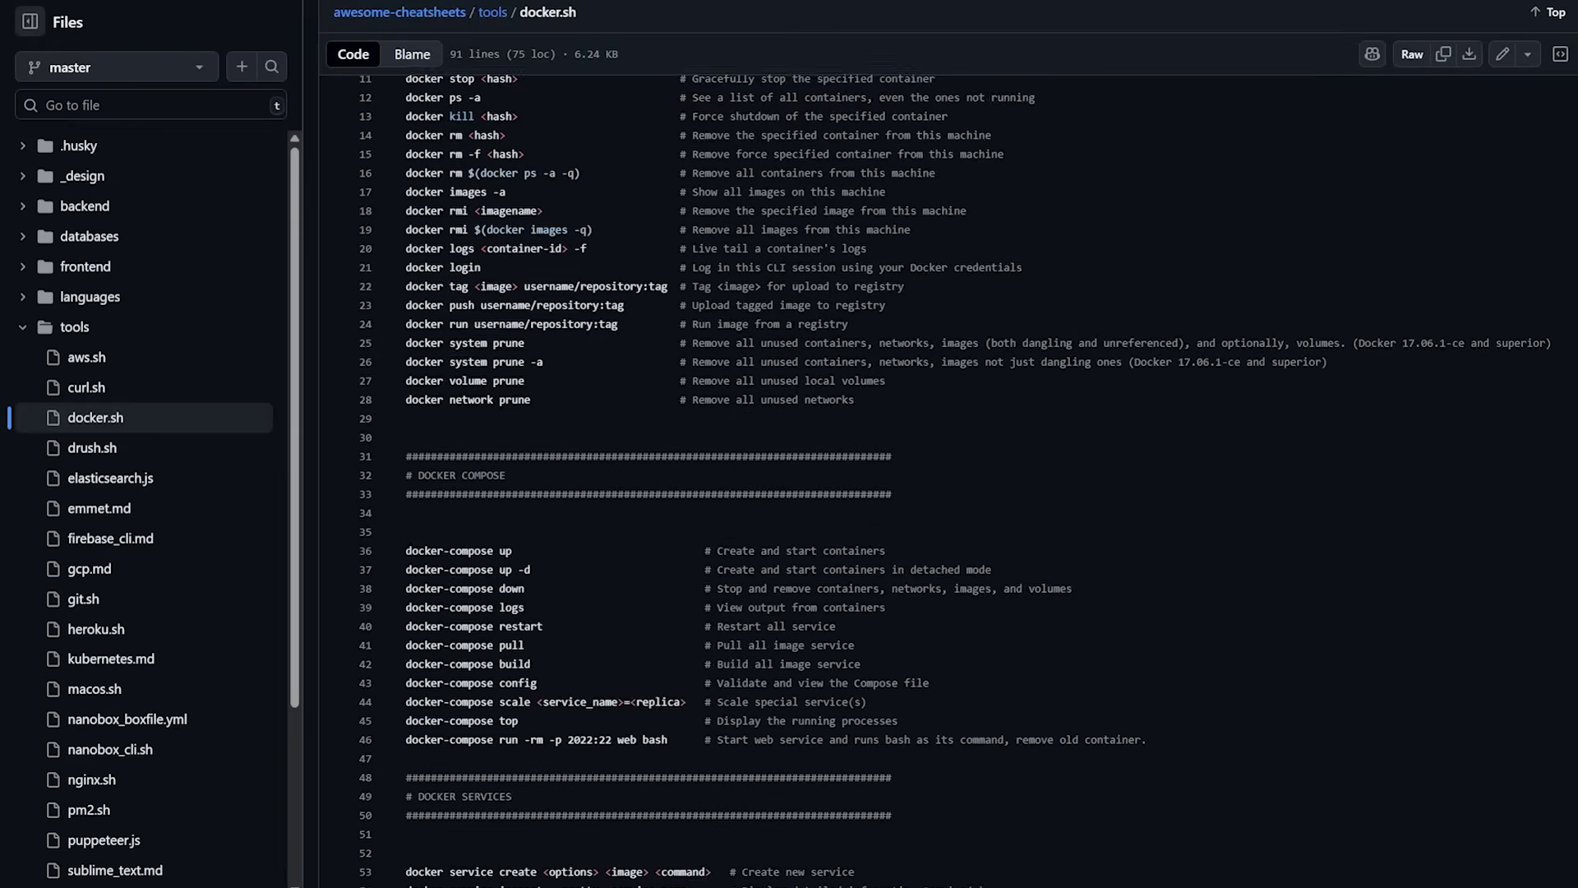
{"action": "scroll", "coordinate": [937, 493], "scroll_direction": "down", "scroll_amount": 4}
{"action": "scroll", "coordinate": [937, 494], "scroll_direction": "down", "scroll_amount": 1}
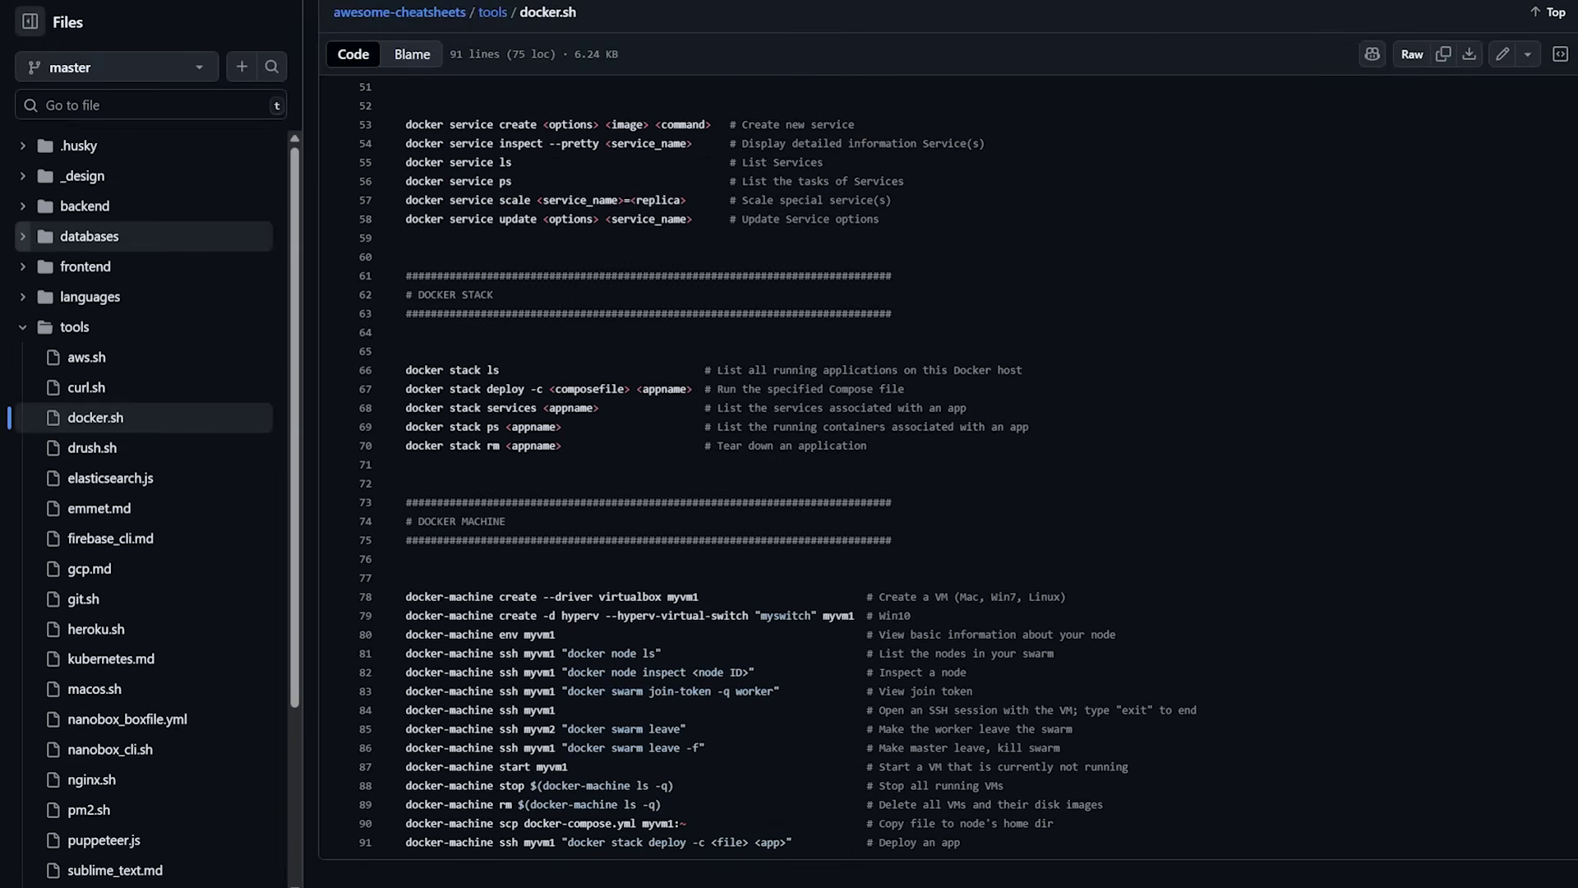
{"action": "left_click", "coordinate": [86, 266]}
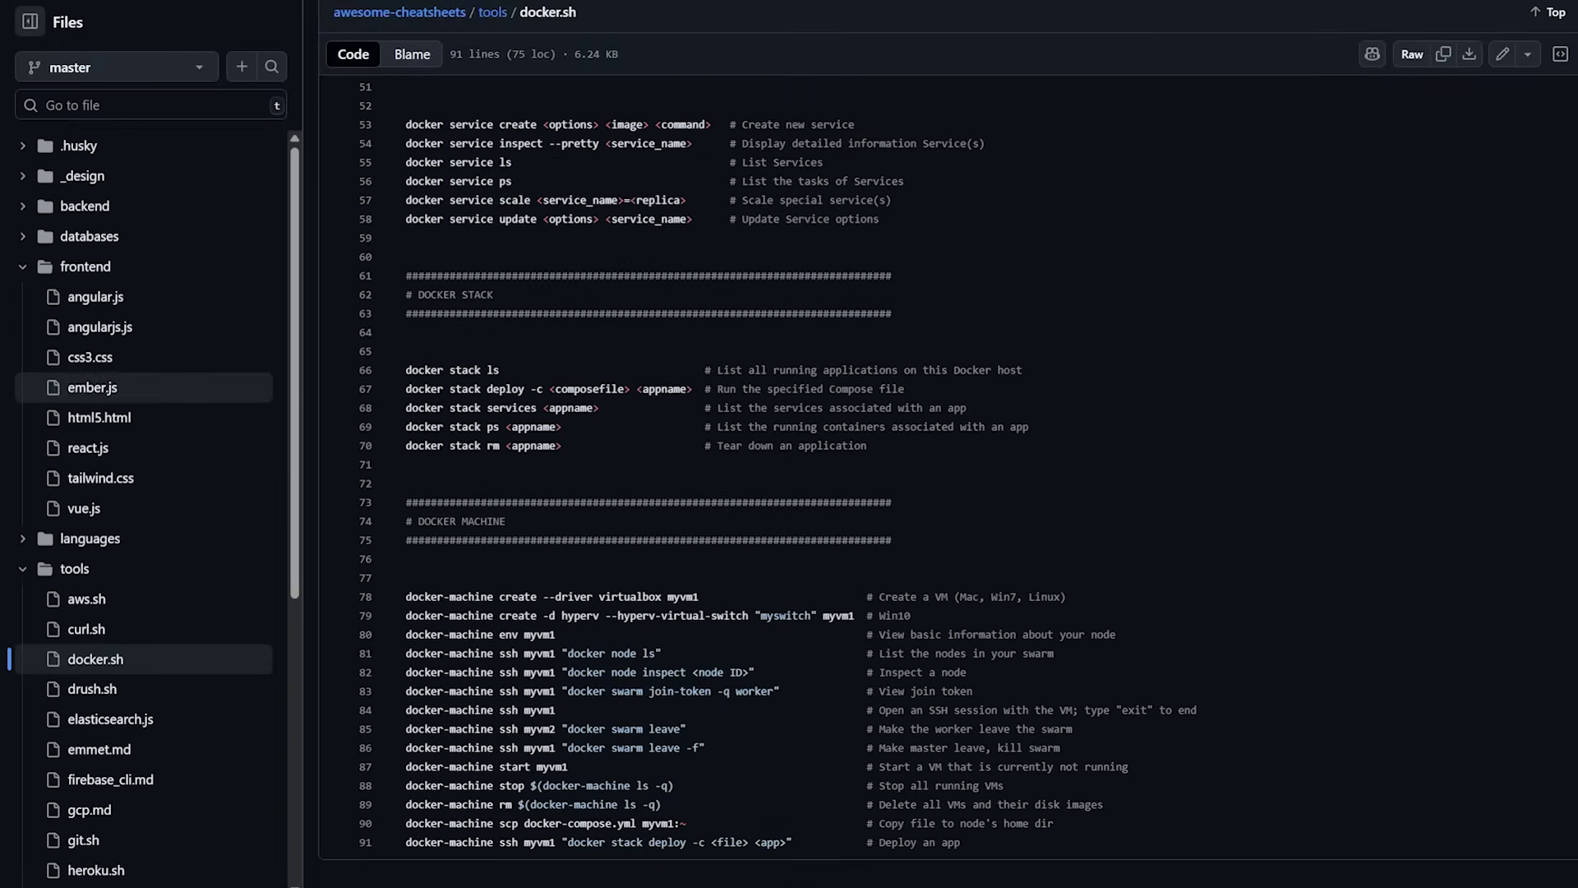
{"action": "left_click", "coordinate": [88, 448]}
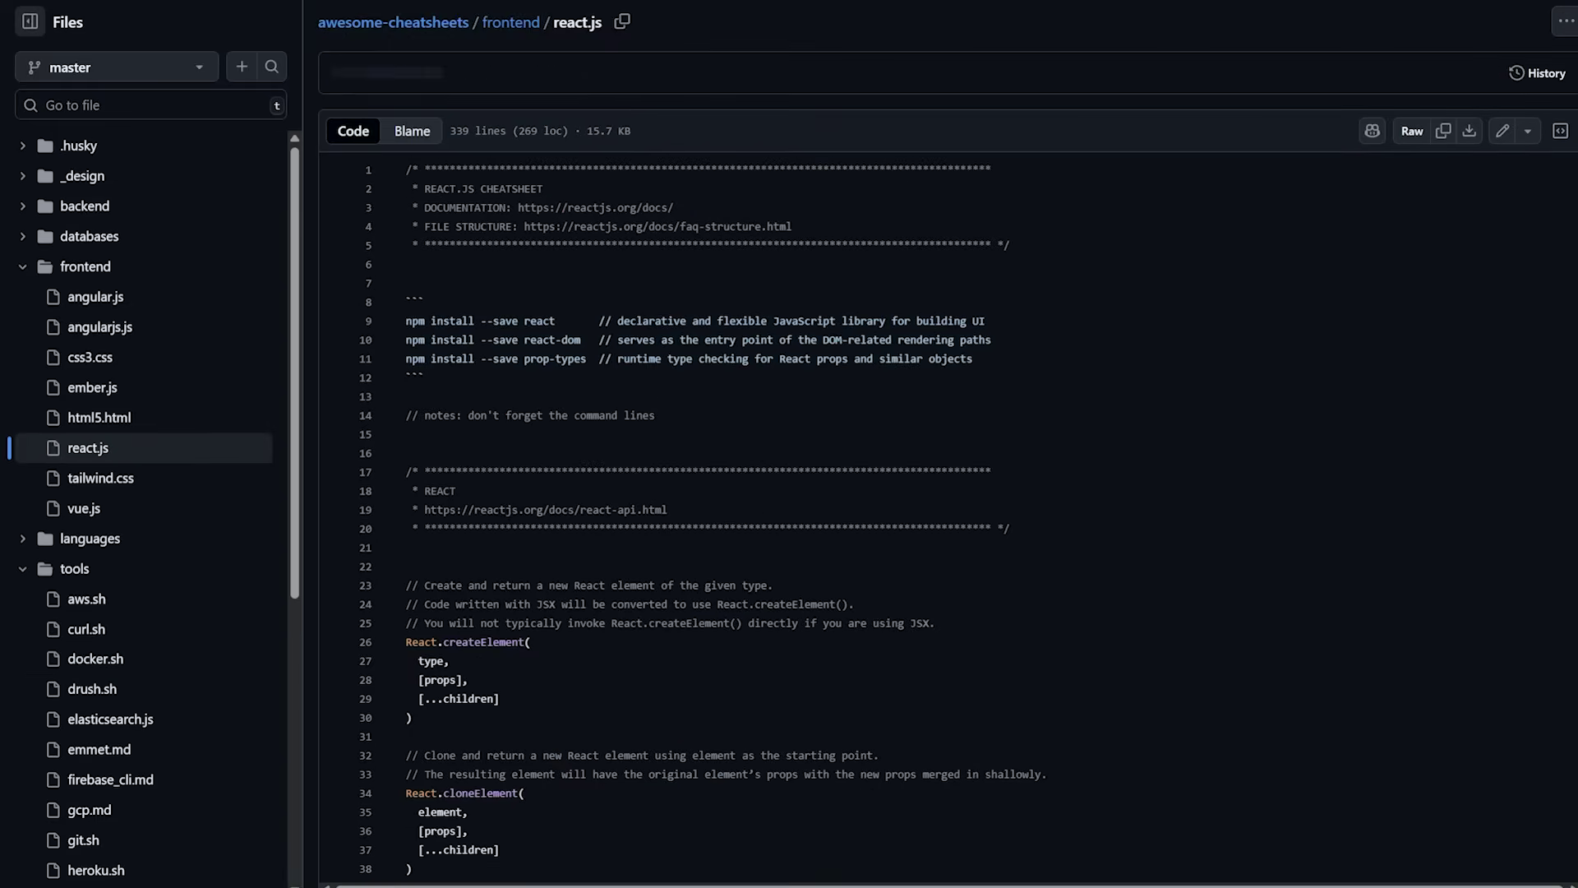
{"action": "scroll", "coordinate": [937, 494], "scroll_direction": "down", "scroll_amount": 3}
{"action": "scroll", "coordinate": [938, 493], "scroll_direction": "down", "scroll_amount": 3}
{"action": "scroll", "coordinate": [937, 493], "scroll_direction": "down", "scroll_amount": 3}
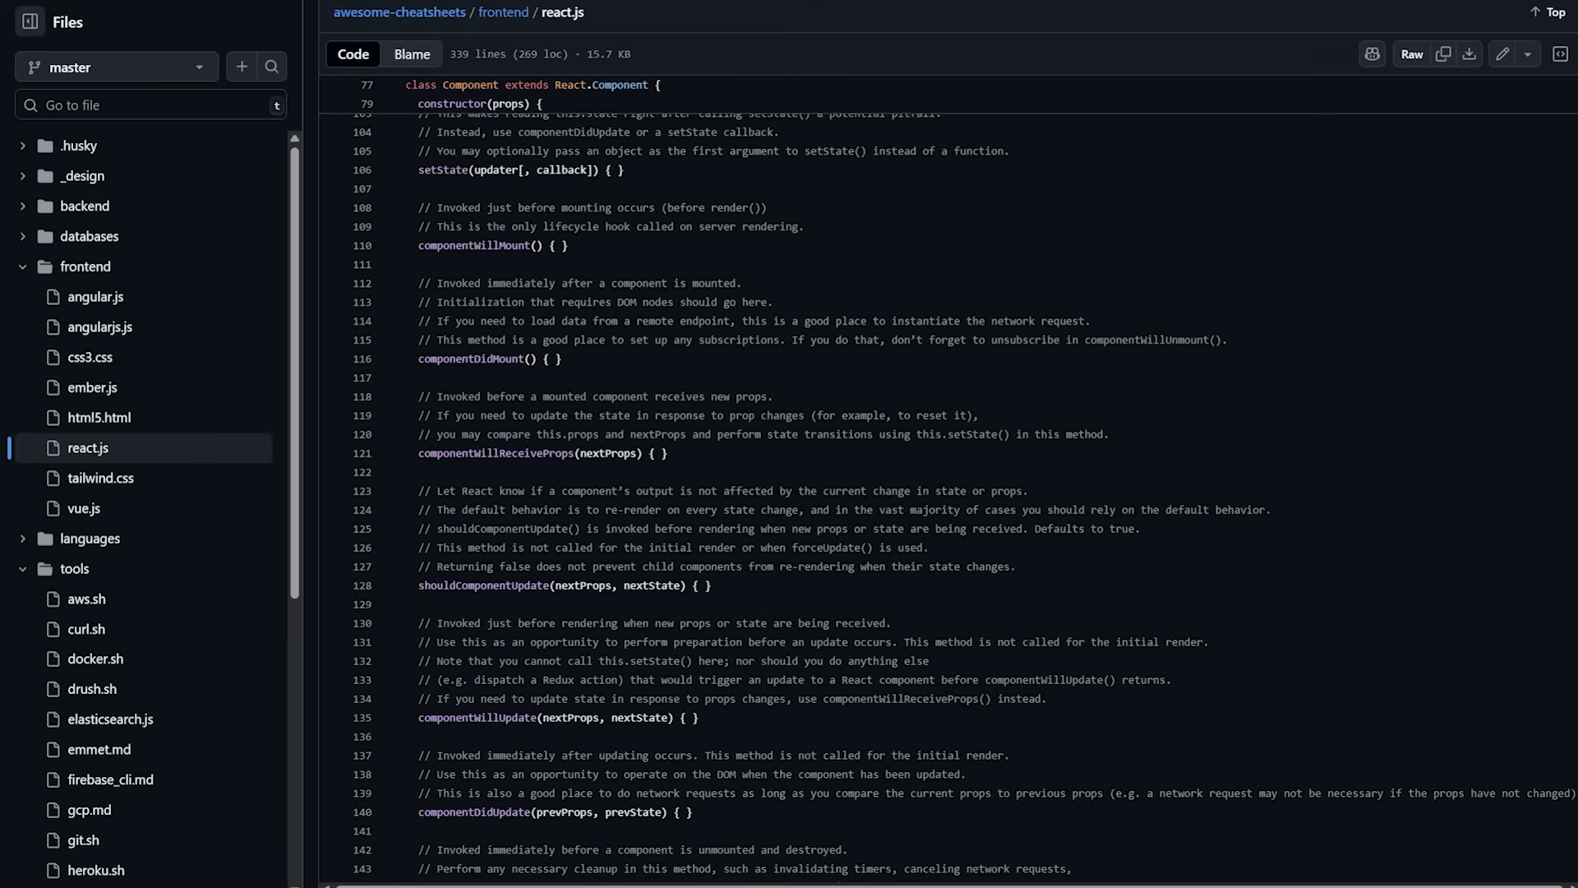
{"action": "scroll", "coordinate": [938, 493], "scroll_direction": "down", "scroll_amount": 3}
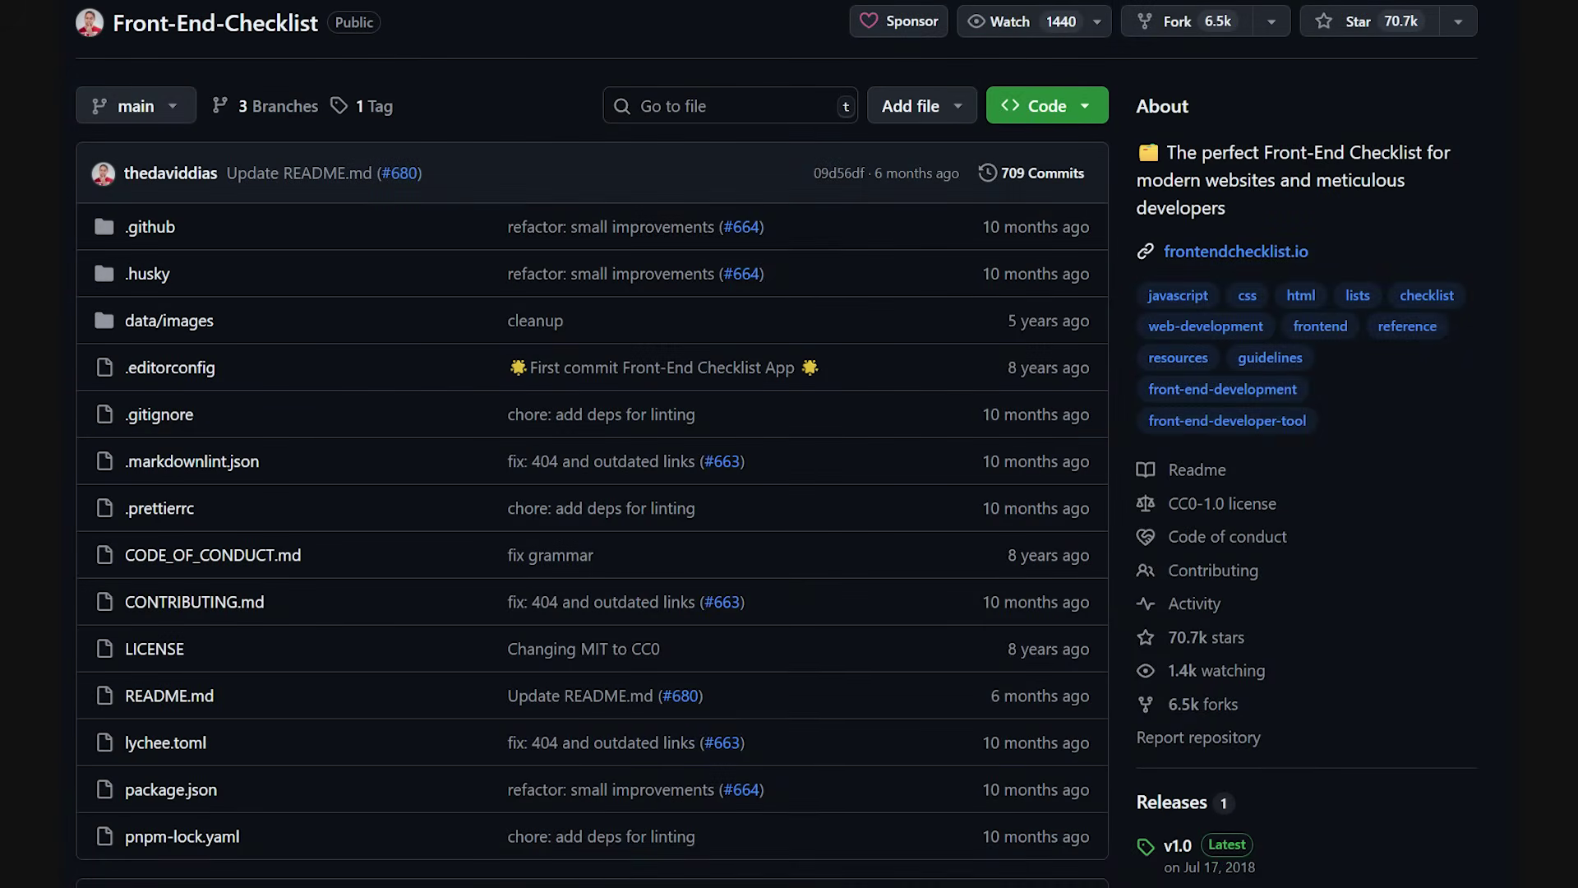
{"action": "scroll", "coordinate": [647, 494], "scroll_direction": "down", "scroll_amount": 5}
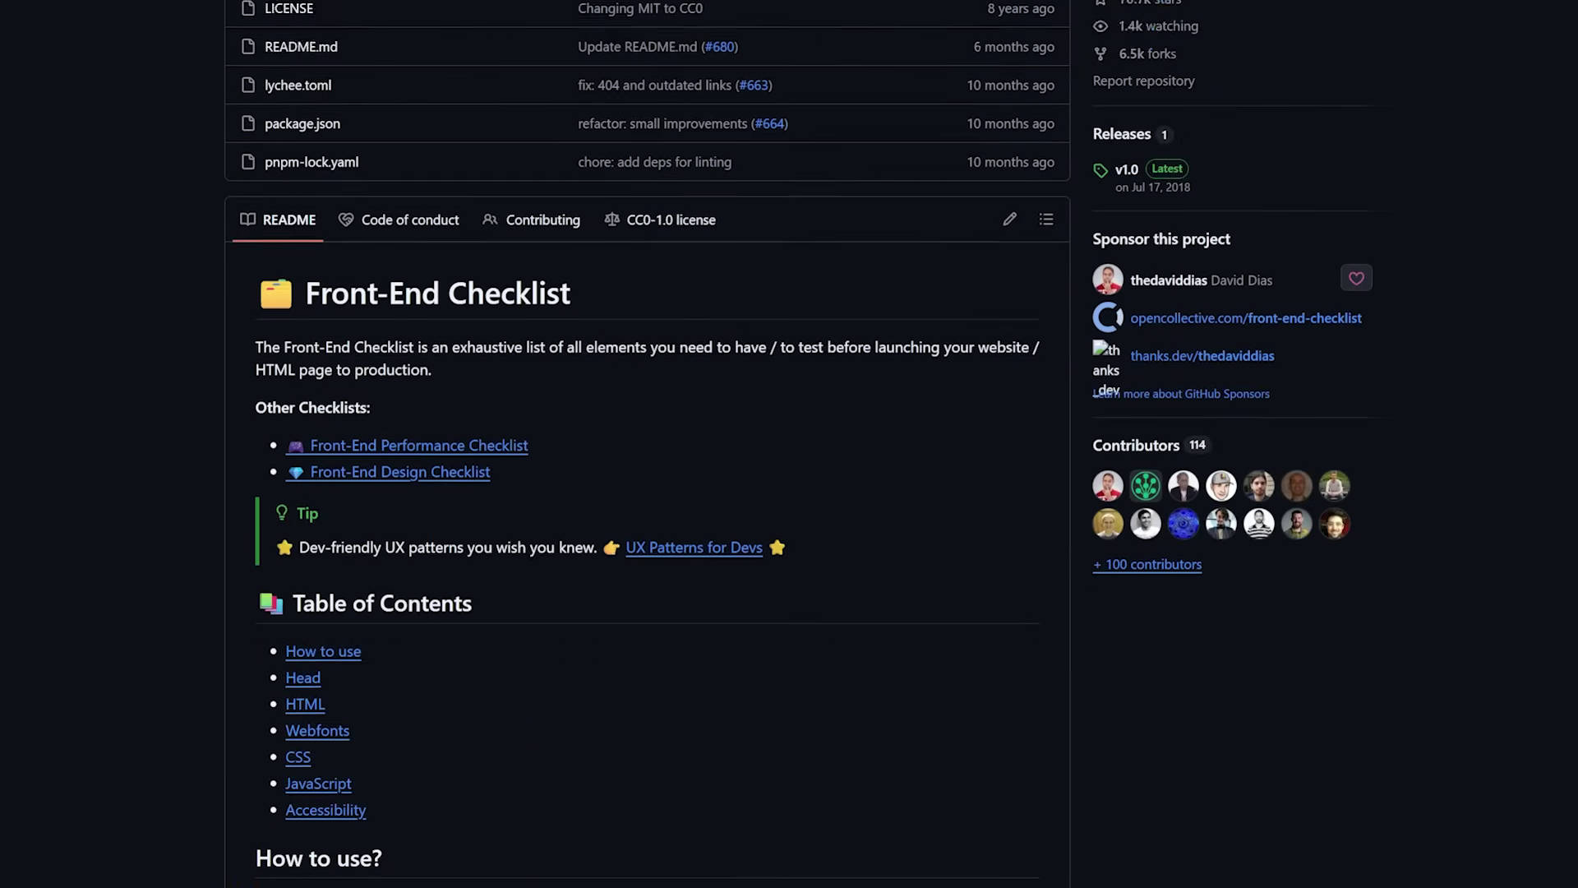
{"action": "scroll", "coordinate": [648, 494], "scroll_direction": "down", "scroll_amount": 3}
{"action": "scroll", "coordinate": [648, 494], "scroll_direction": "down", "scroll_amount": 3}
{"action": "scroll", "coordinate": [647, 493], "scroll_direction": "down", "scroll_amount": 2}
{"action": "scroll", "coordinate": [648, 493], "scroll_direction": "down", "scroll_amount": 3}
{"action": "scroll", "coordinate": [648, 493], "scroll_direction": "down", "scroll_amount": 3}
{"action": "scroll", "coordinate": [648, 494], "scroll_direction": "down", "scroll_amount": 2}
{"action": "scroll", "coordinate": [648, 493], "scroll_direction": "down", "scroll_amount": 4}
{"action": "scroll", "coordinate": [648, 493], "scroll_direction": "down", "scroll_amount": 2}
{"action": "scroll", "coordinate": [647, 493], "scroll_direction": "down", "scroll_amount": 1}
{"action": "scroll", "coordinate": [646, 493], "scroll_direction": "down", "scroll_amount": 3}
{"action": "scroll", "coordinate": [647, 493], "scroll_direction": "down", "scroll_amount": 1}
{"action": "scroll", "coordinate": [648, 494], "scroll_direction": "down", "scroll_amount": 3}
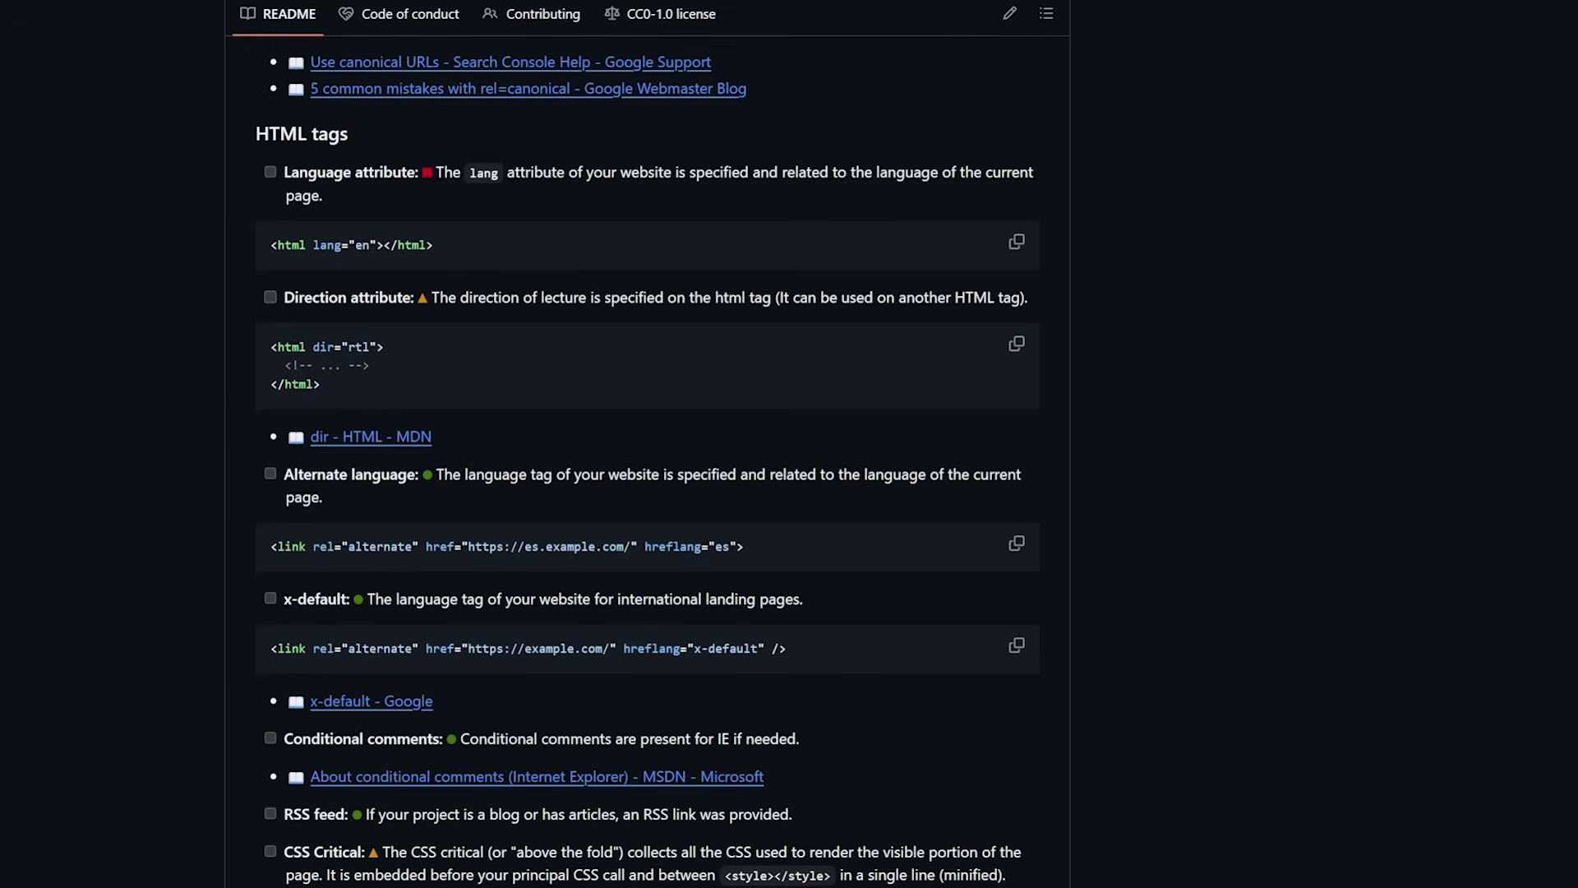
{"action": "scroll", "coordinate": [647, 493], "scroll_direction": "down", "scroll_amount": 3}
{"action": "scroll", "coordinate": [648, 493], "scroll_direction": "down", "scroll_amount": 2}
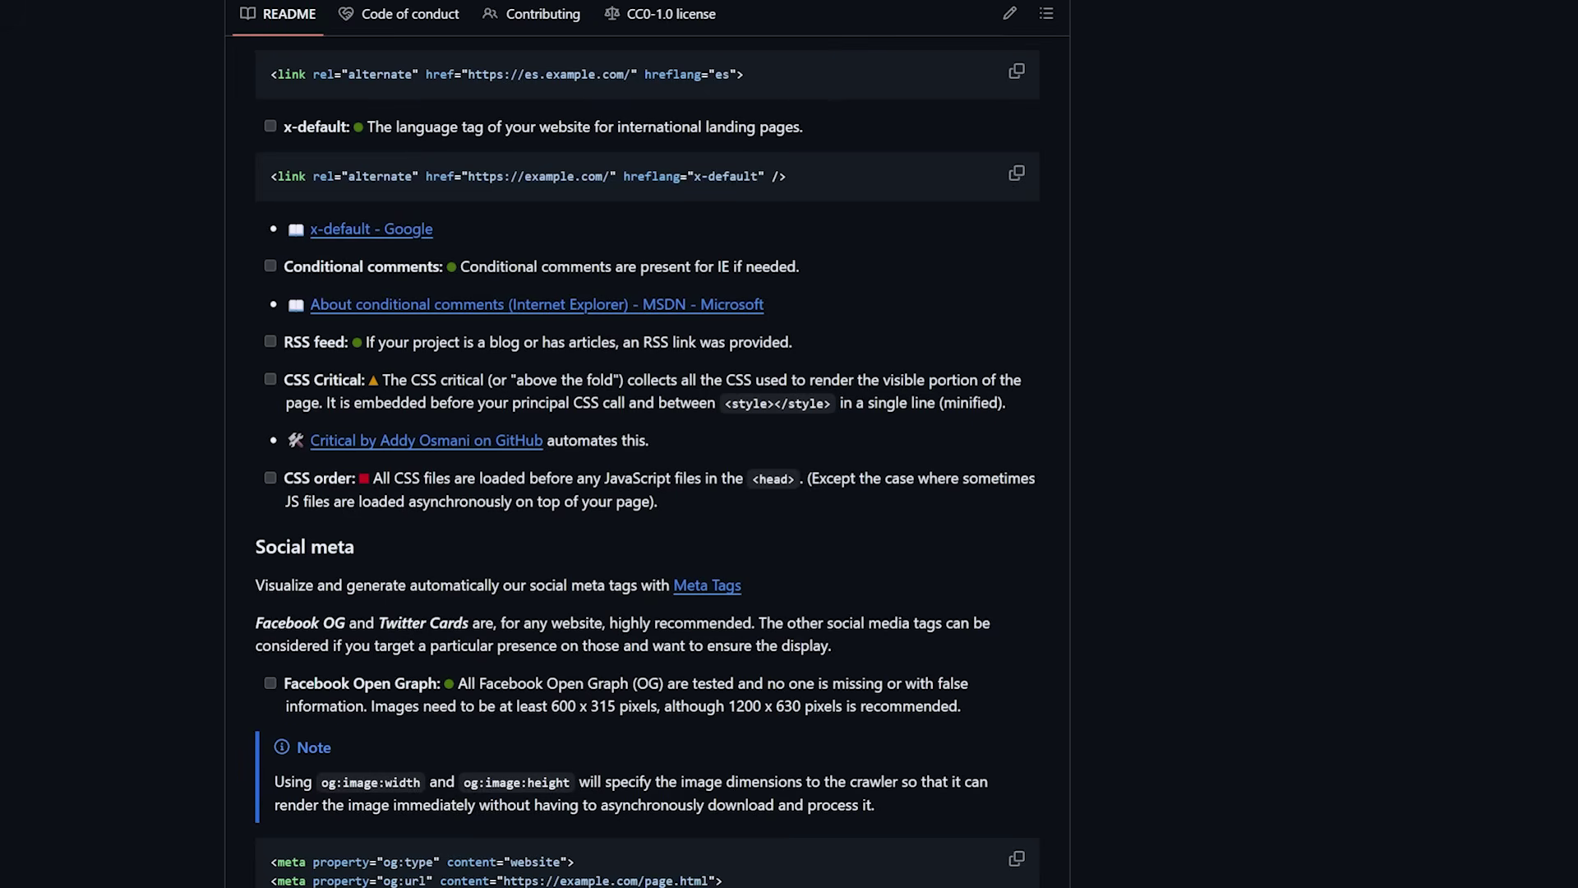
{"action": "scroll", "coordinate": [648, 493], "scroll_direction": "down", "scroll_amount": 2}
{"action": "scroll", "coordinate": [647, 493], "scroll_direction": "down", "scroll_amount": 4}
{"action": "scroll", "coordinate": [648, 493], "scroll_direction": "down", "scroll_amount": 3}
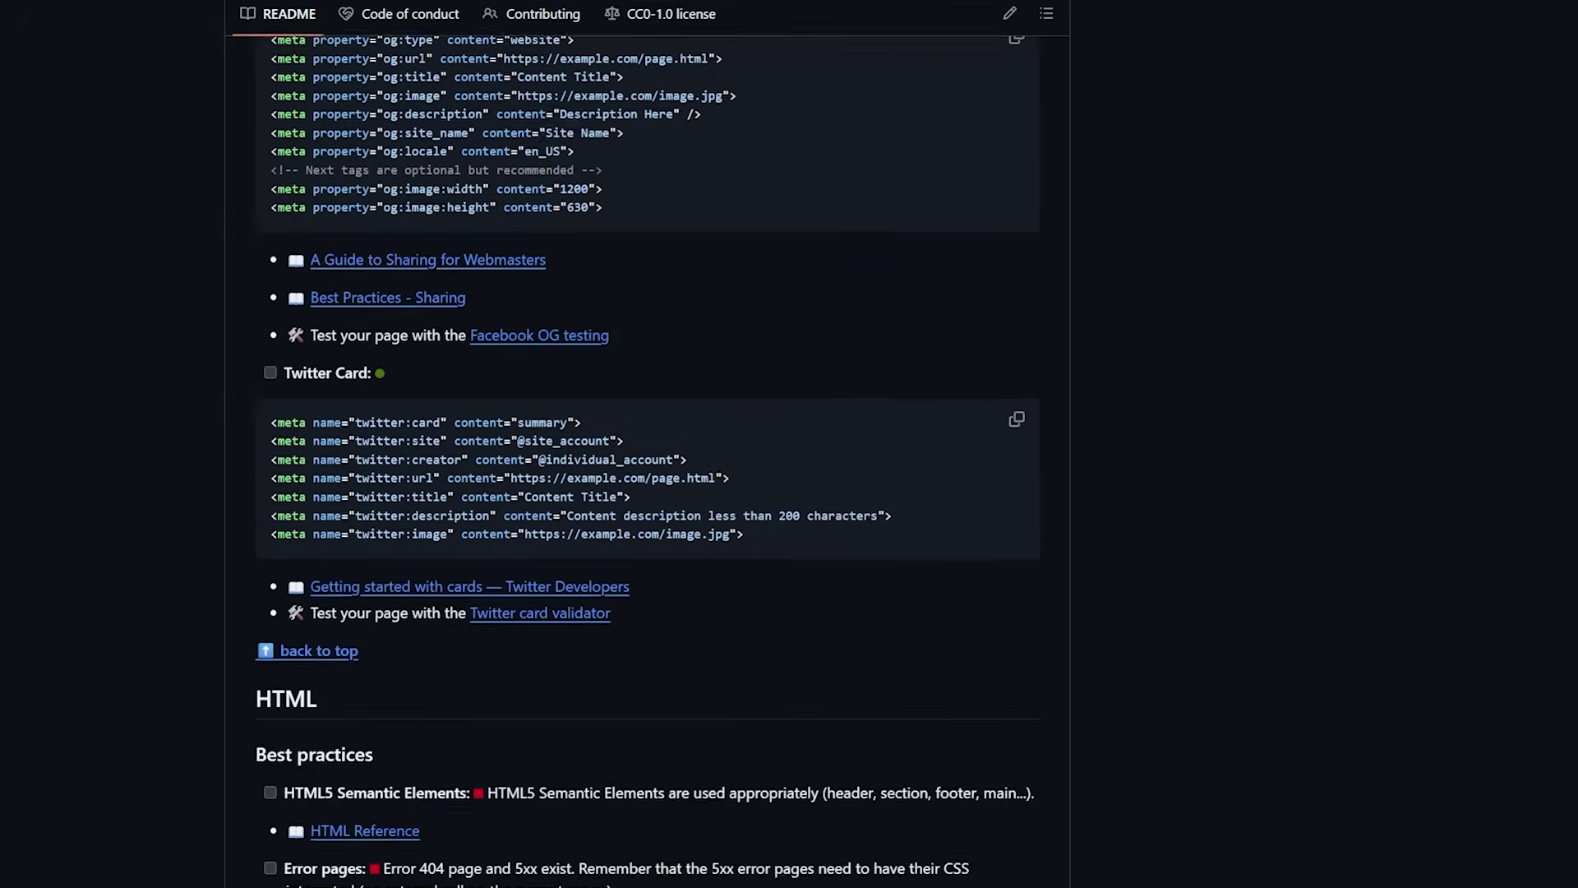
{"action": "scroll", "coordinate": [646, 494], "scroll_direction": "down", "scroll_amount": 3}
{"action": "scroll", "coordinate": [646, 493], "scroll_direction": "down", "scroll_amount": 4}
{"action": "scroll", "coordinate": [647, 494], "scroll_direction": "down", "scroll_amount": 2}
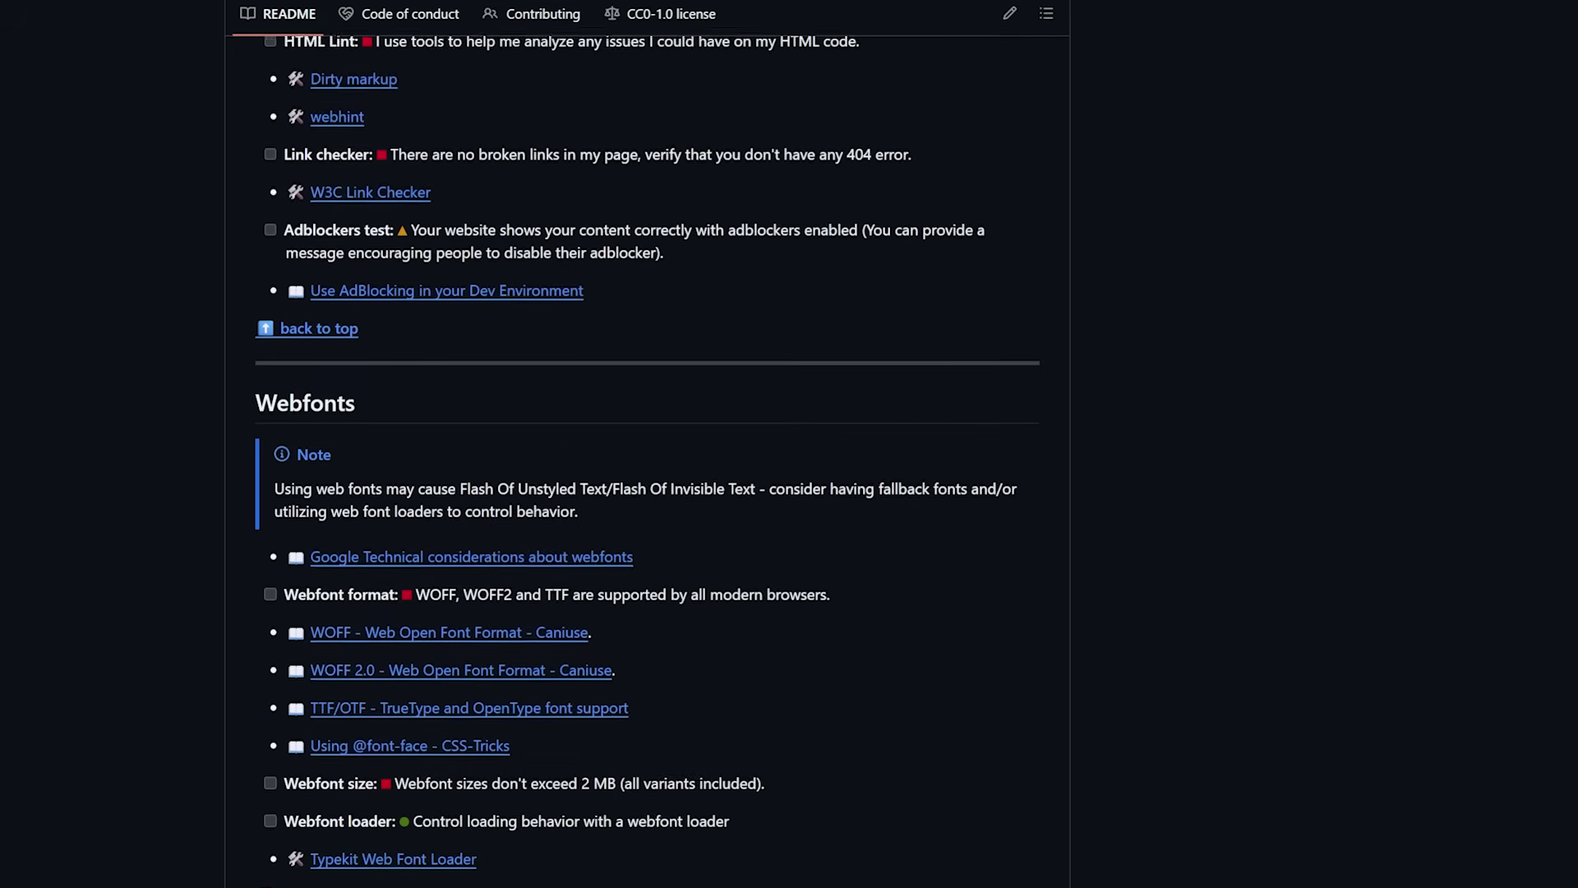